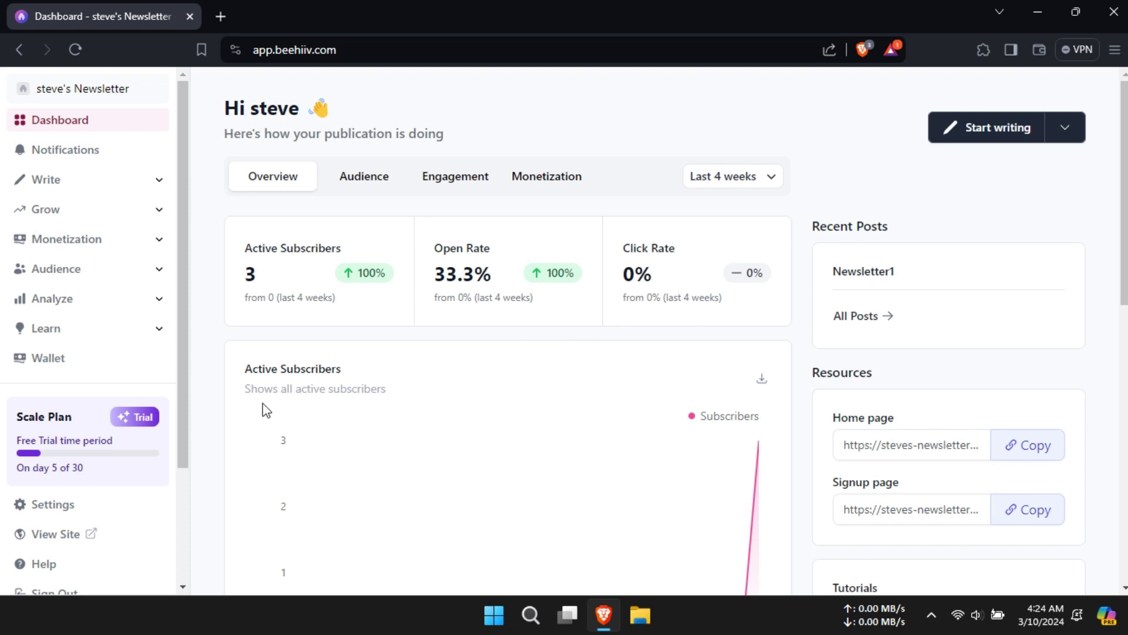
Open the account Settings to show the Profile page.
{"action": "left_click", "coordinate": [47, 511]}
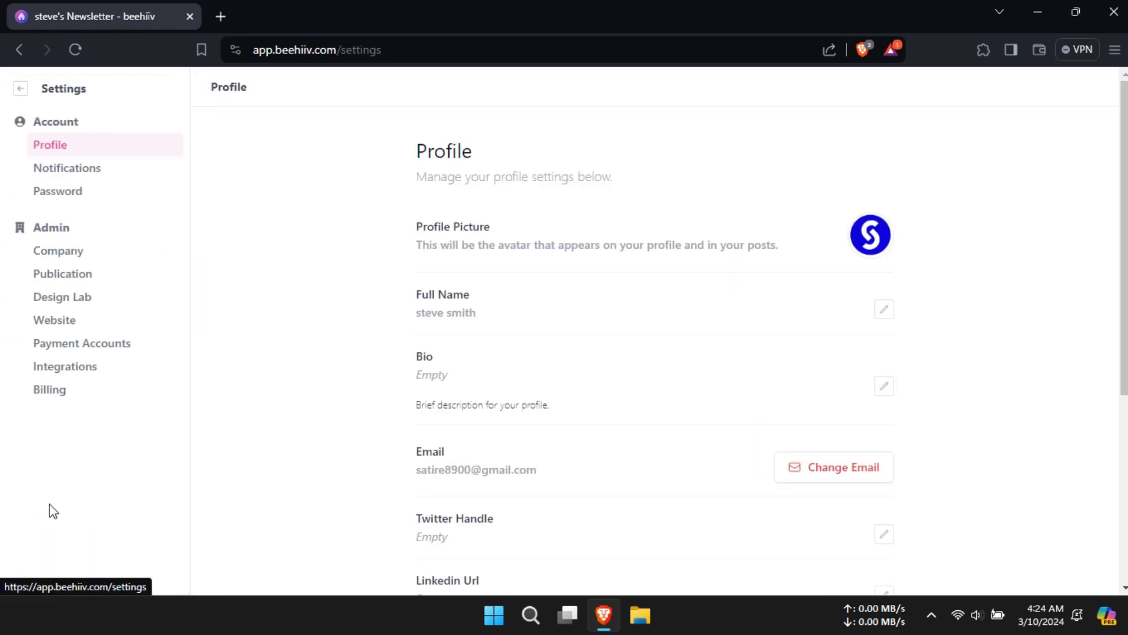
Go to Publication settings, Subscribe Forms, and start creating a new form.
{"action": "left_click", "coordinate": [68, 274]}
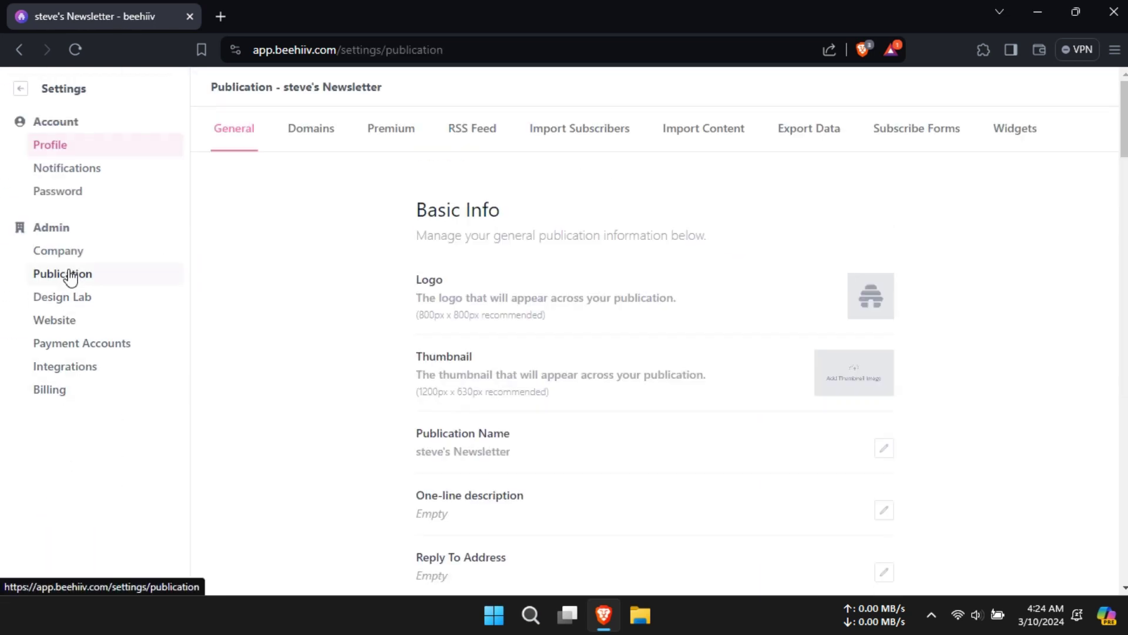
{"action": "left_click", "coordinate": [890, 137]}
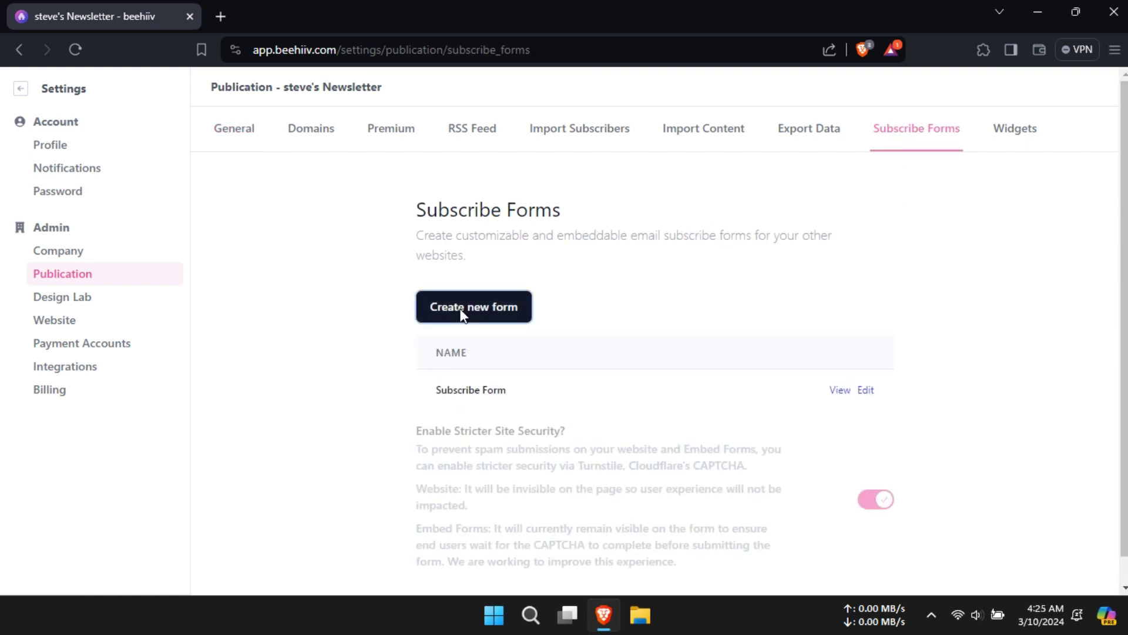
{"action": "left_click", "coordinate": [462, 318]}
Name the form 'Video guide', add description 'Join Now', and set button text 'Get access to videos'.
{"action": "left_click", "coordinate": [838, 189]}
{"action": "type", "text": "Video guide"}
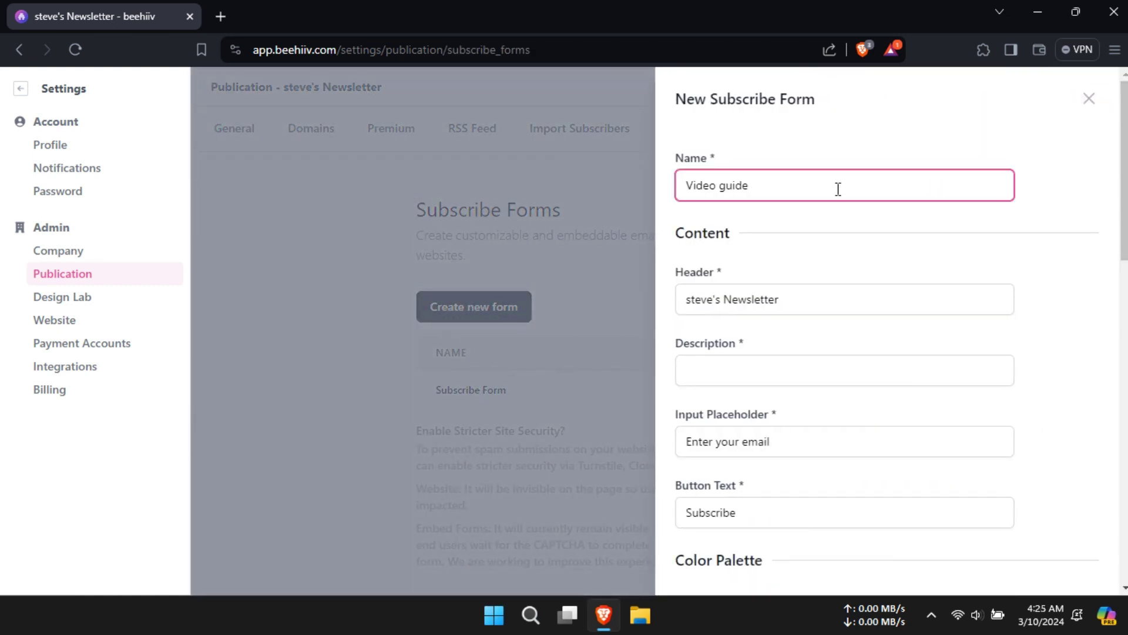
{"action": "left_click", "coordinate": [826, 378]}
{"action": "left_click", "coordinate": [814, 446]}
{"action": "scroll", "coordinate": [812, 445], "scroll_direction": "down", "scroll_amount": 3}
{"action": "triple_click", "coordinate": [753, 347]}
{"action": "type", "text": "Get access to videos"}
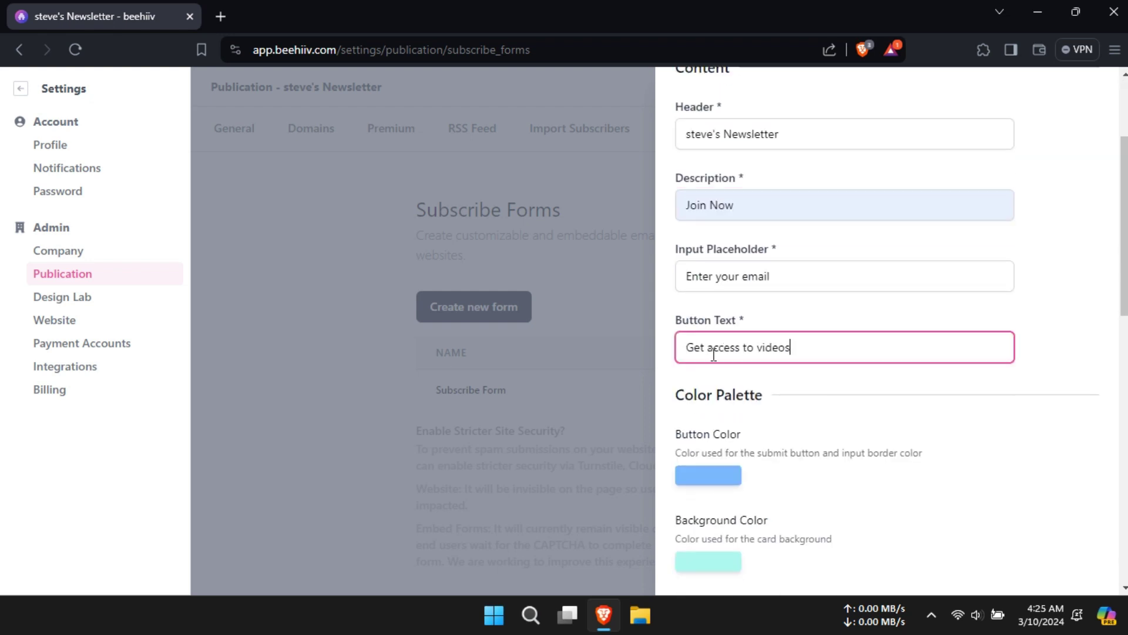
Save the Video guide subscribe form and view its embed options.
{"action": "scroll", "coordinate": [800, 346], "scroll_direction": "down", "scroll_amount": 13}
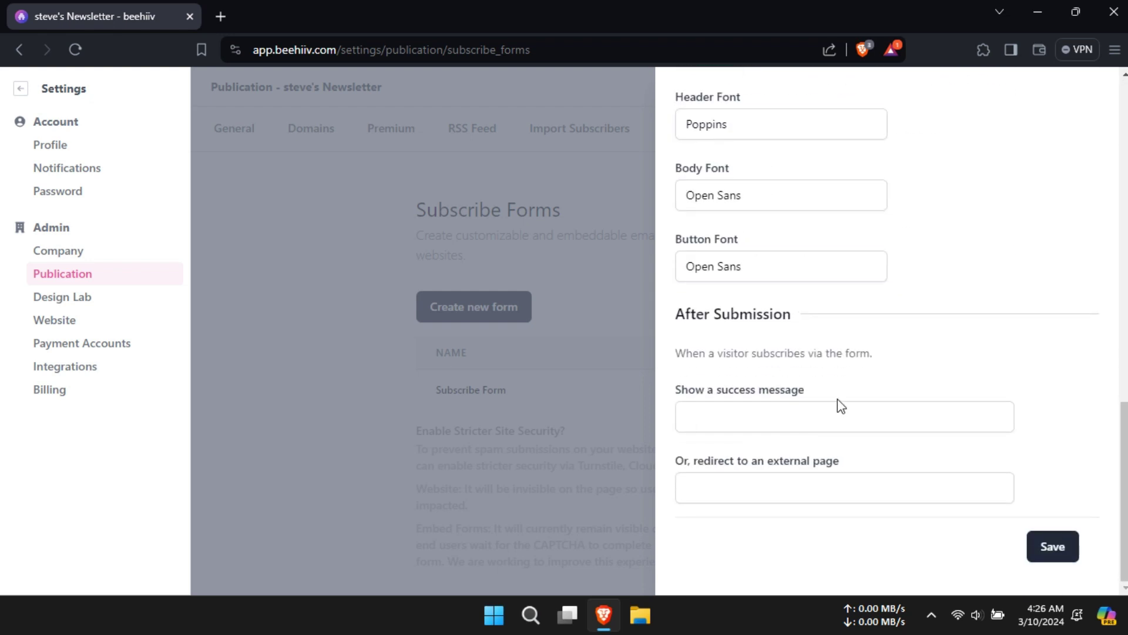
{"action": "left_click", "coordinate": [1046, 556]}
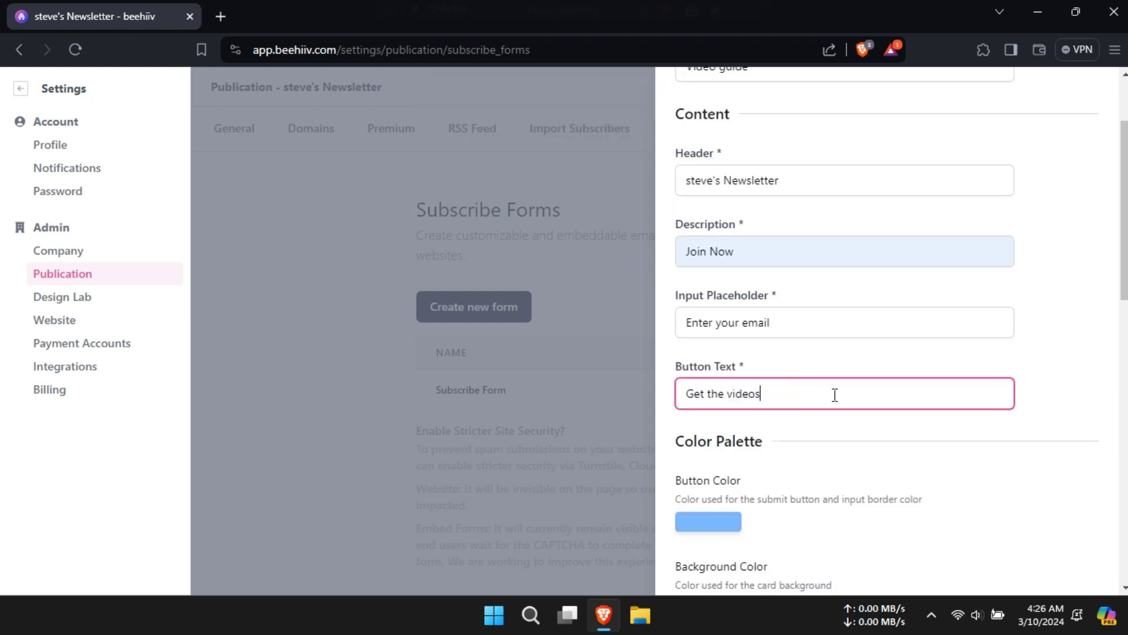
{"action": "scroll", "coordinate": [834, 395], "scroll_direction": "down", "scroll_amount": 10}
{"action": "left_click", "coordinate": [1064, 540]}
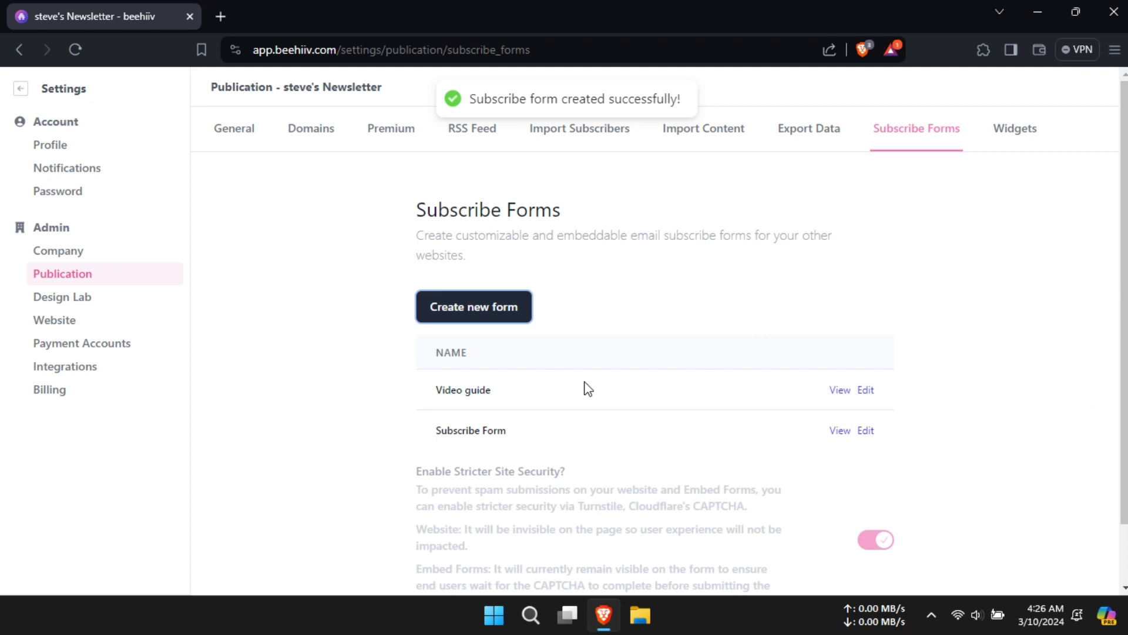
{"action": "left_click", "coordinate": [840, 391]}
Review the Video guide form's embed code and preview, then go to Website settings.
{"action": "scroll", "coordinate": [823, 376], "scroll_direction": "down", "scroll_amount": 2}
{"action": "scroll", "coordinate": [814, 360], "scroll_direction": "down", "scroll_amount": 4}
{"action": "scroll", "coordinate": [814, 364], "scroll_direction": "up", "scroll_amount": 1}
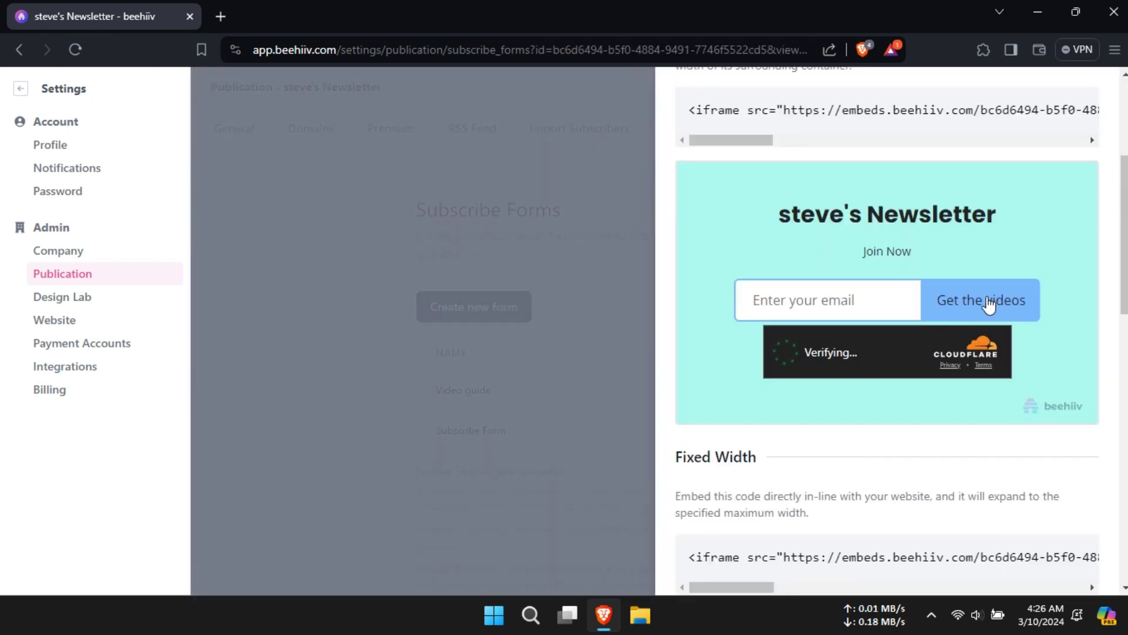
{"action": "scroll", "coordinate": [936, 325], "scroll_direction": "down", "scroll_amount": 12}
{"action": "scroll", "coordinate": [886, 325], "scroll_direction": "up", "scroll_amount": 15}
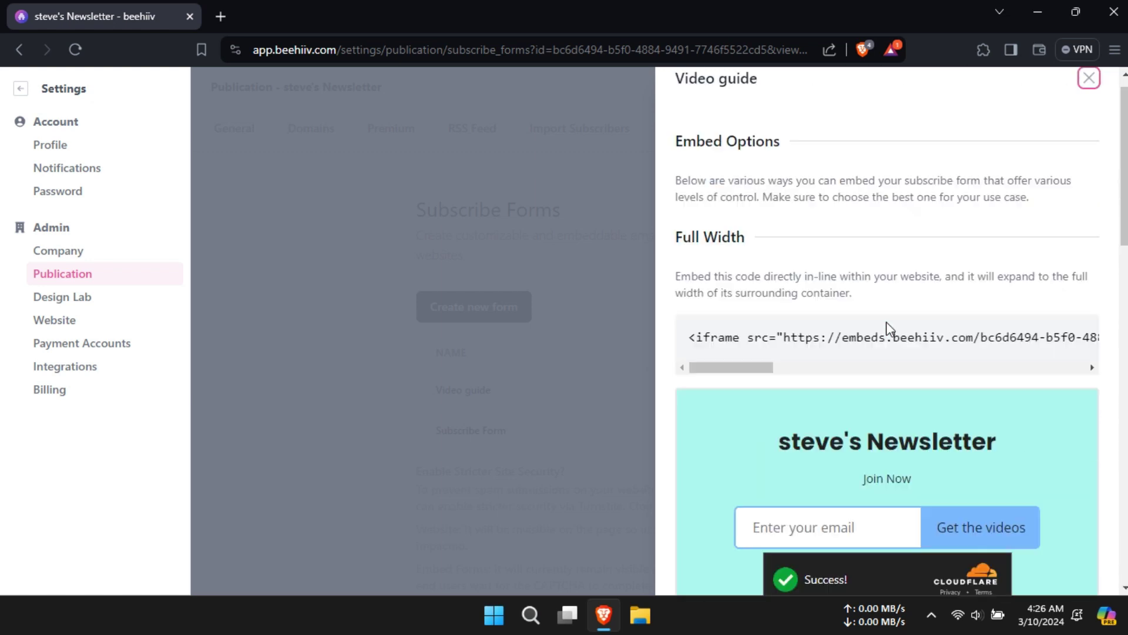
{"action": "scroll", "coordinate": [886, 322], "scroll_direction": "down", "scroll_amount": 15}
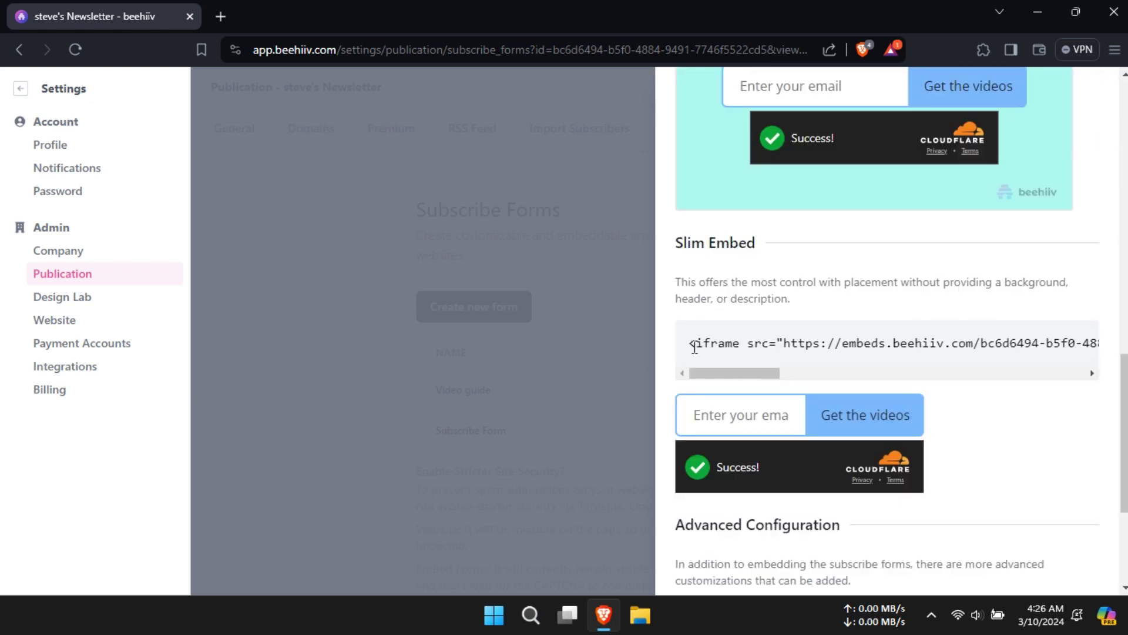
{"action": "left_click_drag", "start_coordinate": [691, 346], "coordinate": [1090, 344]}
{"action": "left_click_drag", "start_coordinate": [758, 373], "coordinate": [564, 371]}
{"action": "left_click", "coordinate": [564, 364]}
{"action": "left_click", "coordinate": [61, 328]}
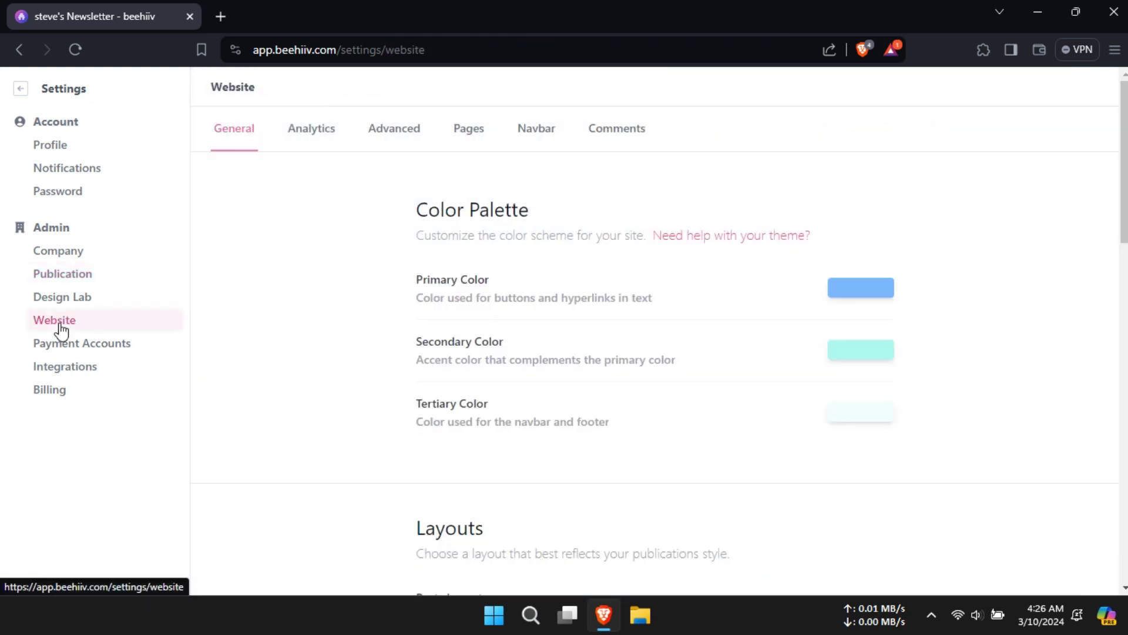
Add a new internal page from the website's Pages tab.
{"action": "left_click", "coordinate": [463, 137]}
{"action": "scroll", "coordinate": [608, 359], "scroll_direction": "down", "scroll_amount": 15}
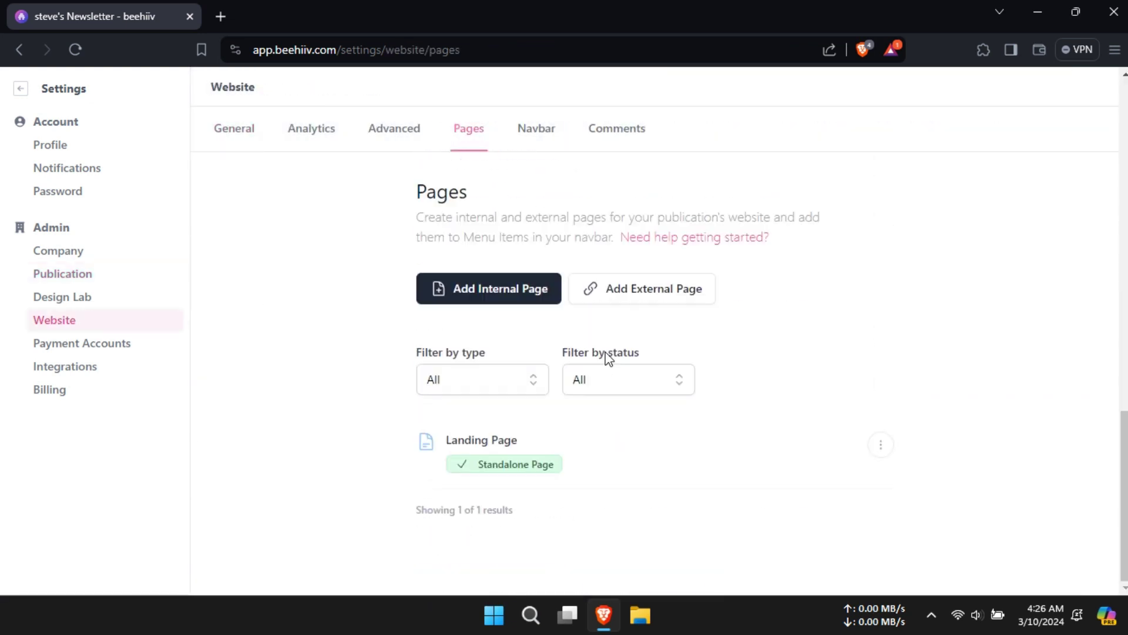
{"action": "left_click", "coordinate": [489, 296]}
Set the page title 'lead magnet', slug 'video-course' and SEO title 'Video Course'.
{"action": "left_click", "coordinate": [846, 428]}
{"action": "type", "text": "lead magnet"}
{"action": "scroll", "coordinate": [857, 411], "scroll_direction": "down", "scroll_amount": 3}
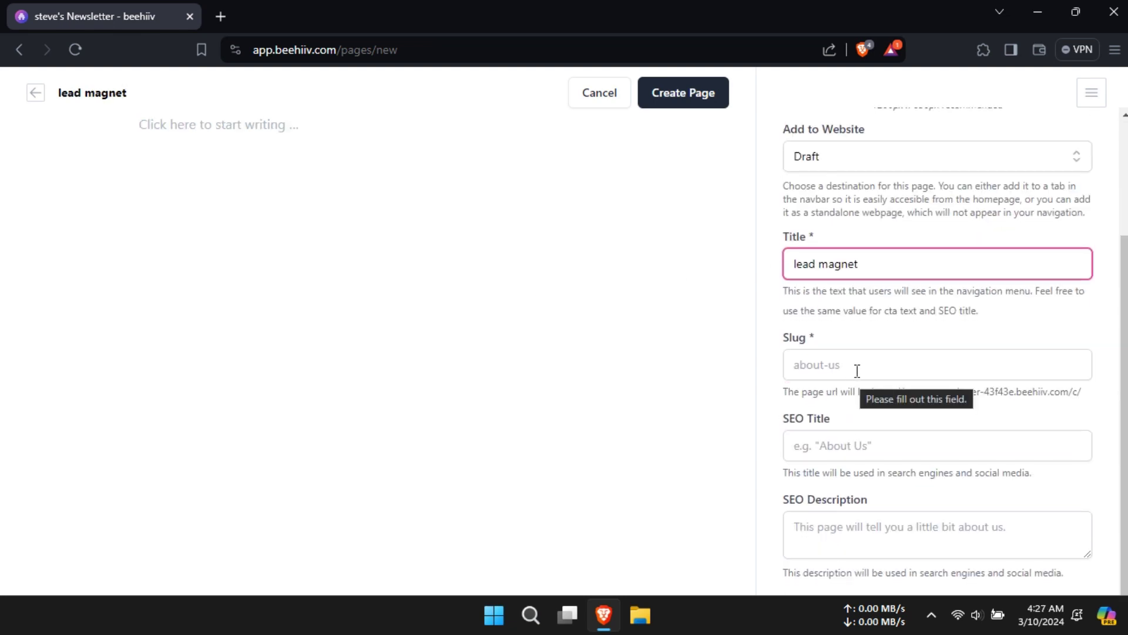
{"action": "left_click", "coordinate": [972, 365]}
{"action": "type", "text": "video-course"}
{"action": "scroll", "coordinate": [971, 372], "scroll_direction": "down", "scroll_amount": 1}
{"action": "left_click", "coordinate": [975, 425]}
{"action": "type", "text": "Video Course"}
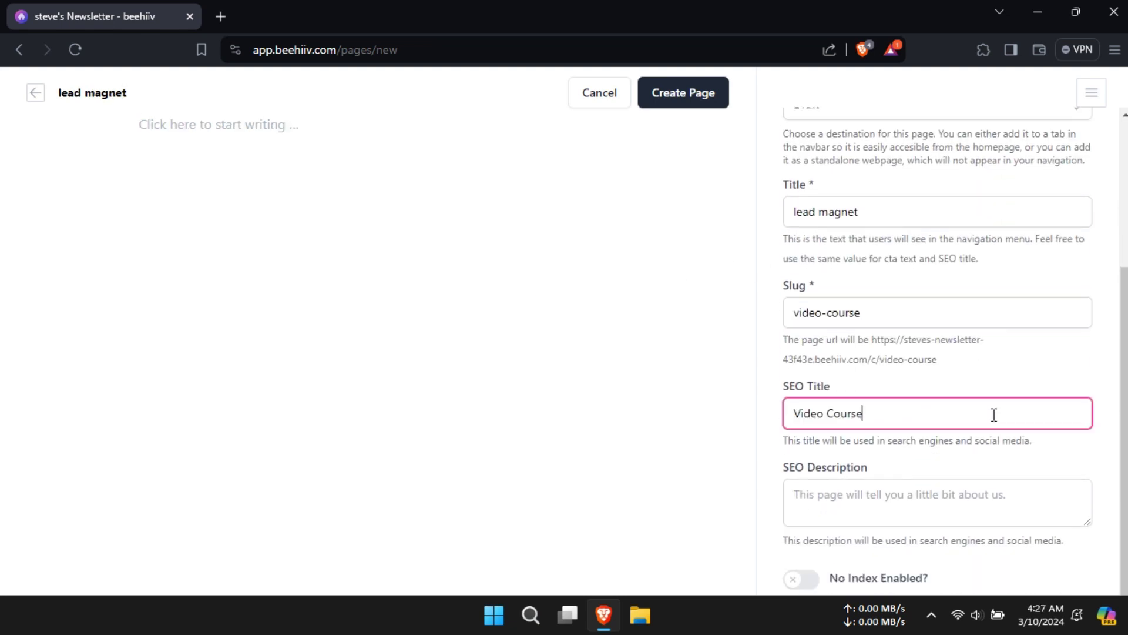
{"action": "scroll", "coordinate": [913, 507], "scroll_direction": "up", "scroll_amount": 5}
Paste the lead-magnet copy into the page body.
{"action": "left_click", "coordinate": [247, 127]}
{"action": "key", "text": "ctrl+super+Right"}
{"action": "right_click", "coordinate": [189, 126]}
{"action": "left_click", "coordinate": [227, 249]}
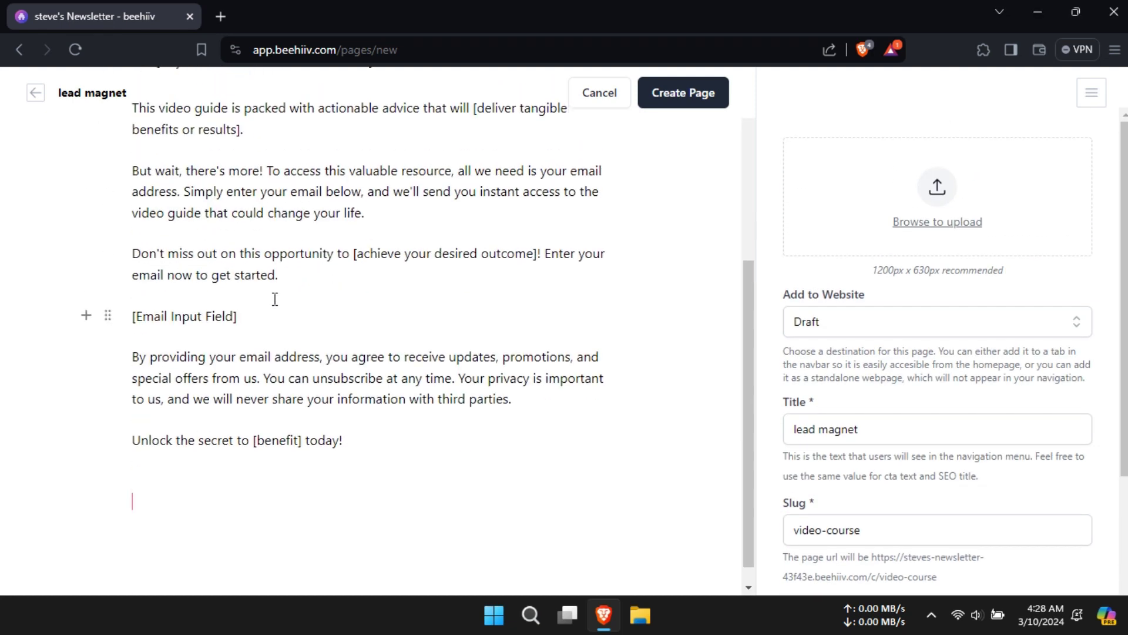
Make the page's title line an H2 heading.
{"action": "scroll", "coordinate": [274, 298], "scroll_direction": "up", "scroll_amount": 7}
{"action": "left_click_drag", "start_coordinate": [500, 127], "coordinate": [131, 125]}
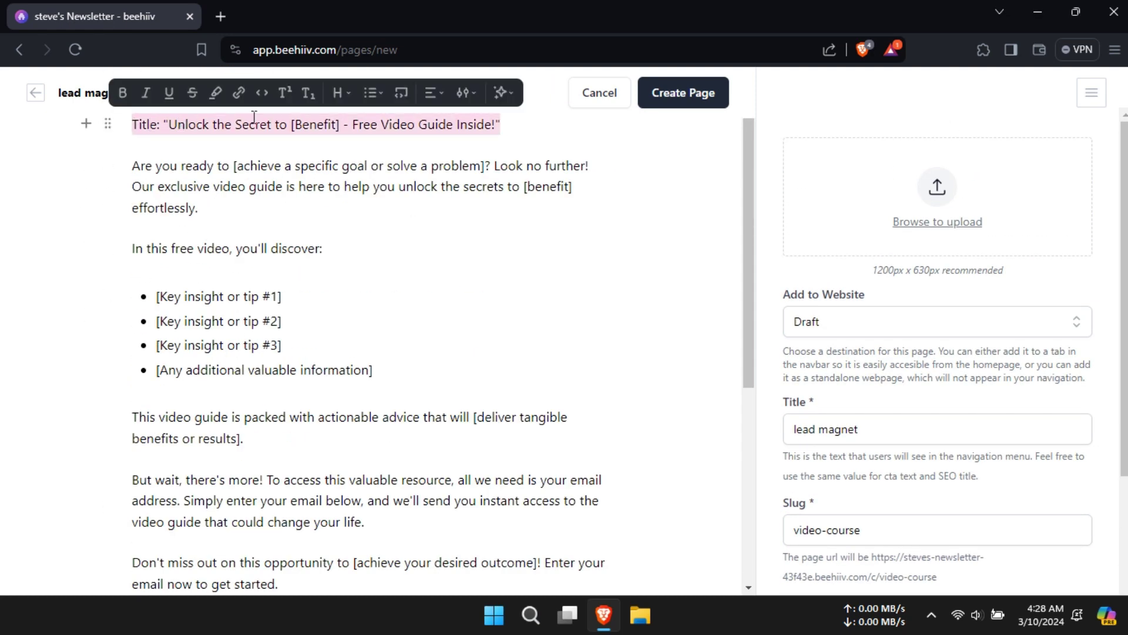
{"action": "left_click", "coordinate": [339, 92]}
{"action": "left_click", "coordinate": [295, 125]}
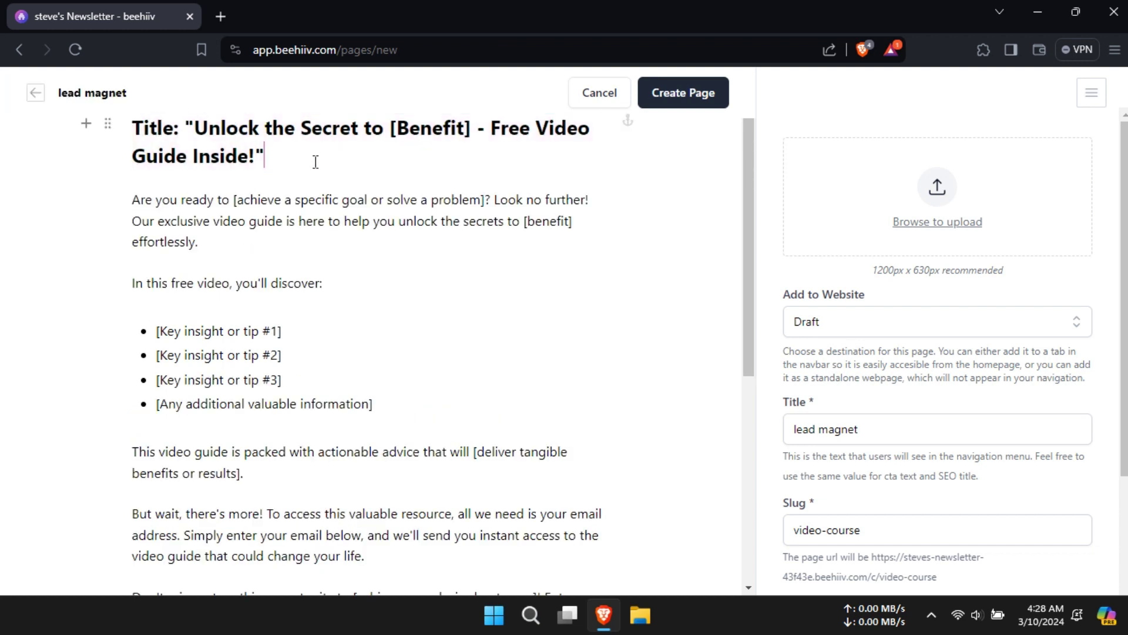
Replace [Email Input Field] with an HTML Snippet block and open Subscribe Forms in a new tab.
{"action": "scroll", "coordinate": [219, 262], "scroll_direction": "down", "scroll_amount": 5}
{"action": "left_click_drag", "start_coordinate": [237, 293], "coordinate": [132, 294]}
{"action": "key", "text": "BackSpace"}
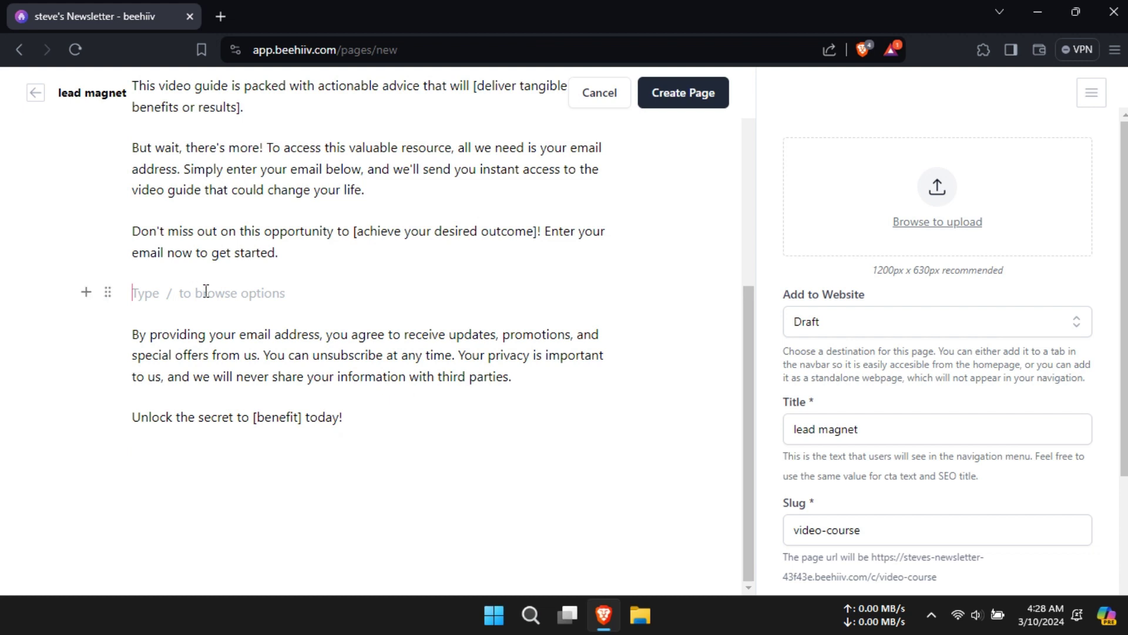
{"action": "type", "text": "/"}
{"action": "scroll", "coordinate": [346, 344], "scroll_direction": "down", "scroll_amount": 3}
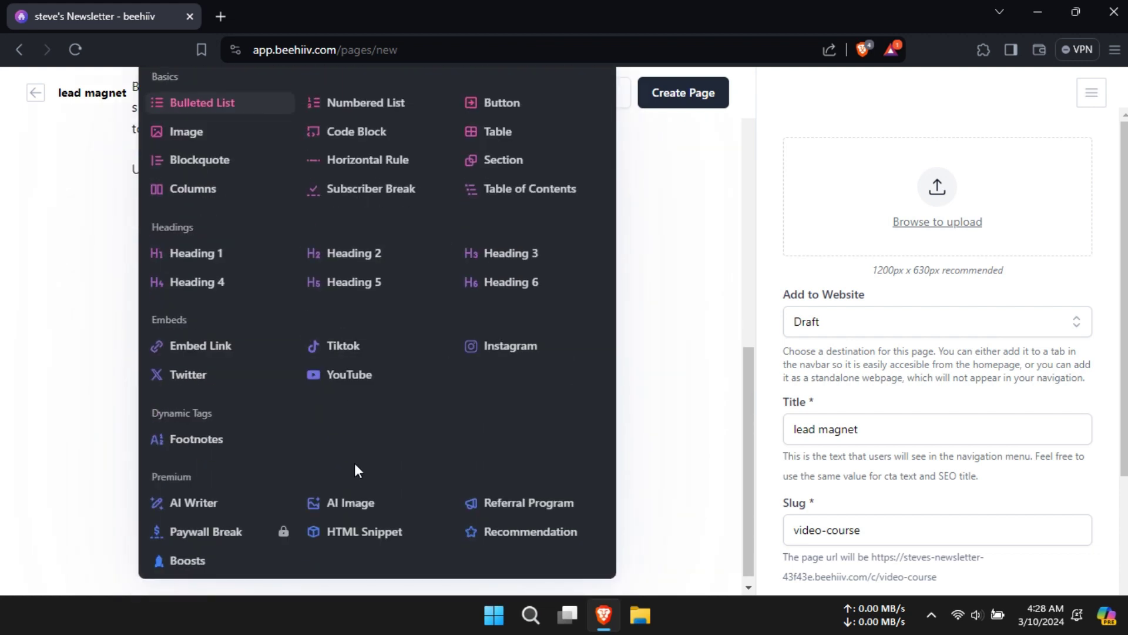
{"action": "left_click", "coordinate": [335, 536]}
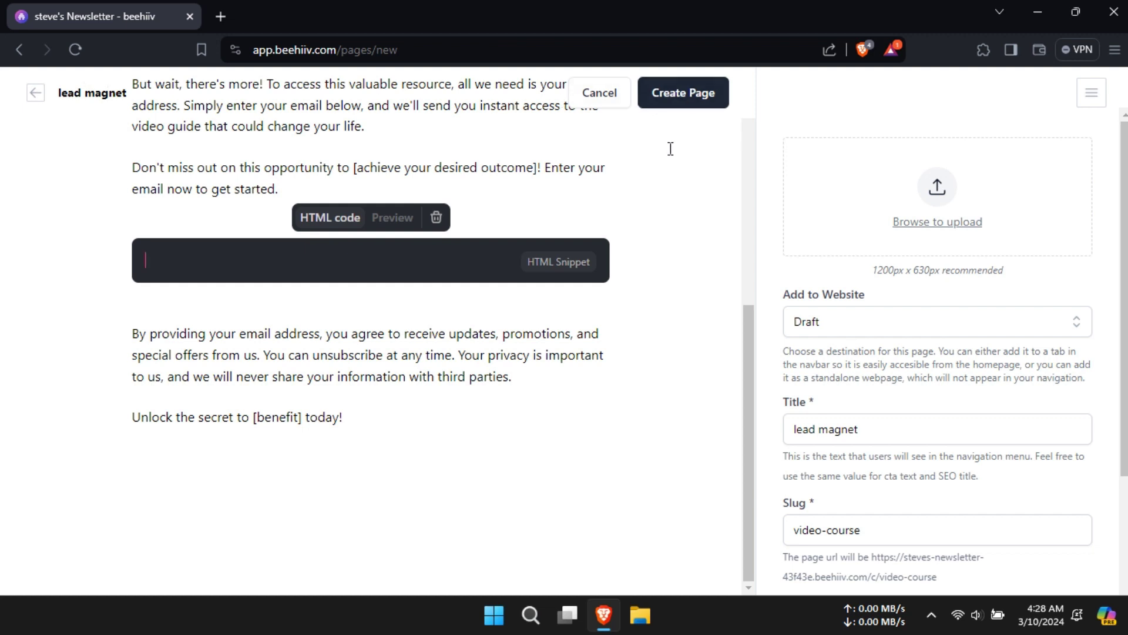
{"action": "left_click", "coordinate": [309, 16]}
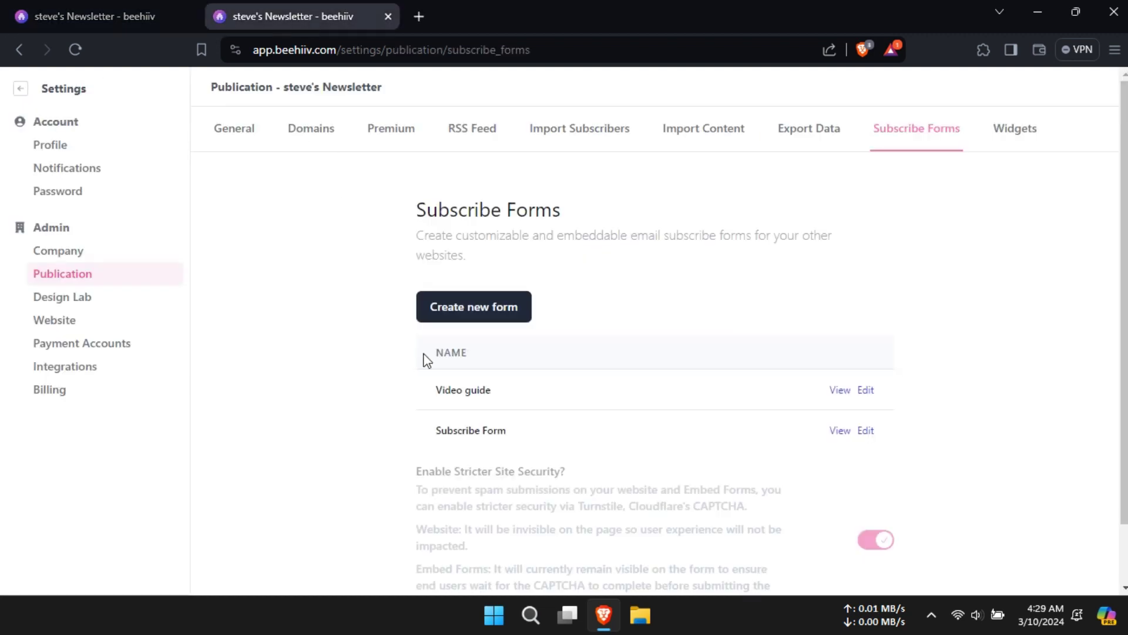
Copy the Video guide form's Slim Embed code and return to the page draft's HTML snippet.
{"action": "left_click", "coordinate": [840, 391]}
{"action": "scroll", "coordinate": [731, 270], "scroll_direction": "down", "scroll_amount": 2}
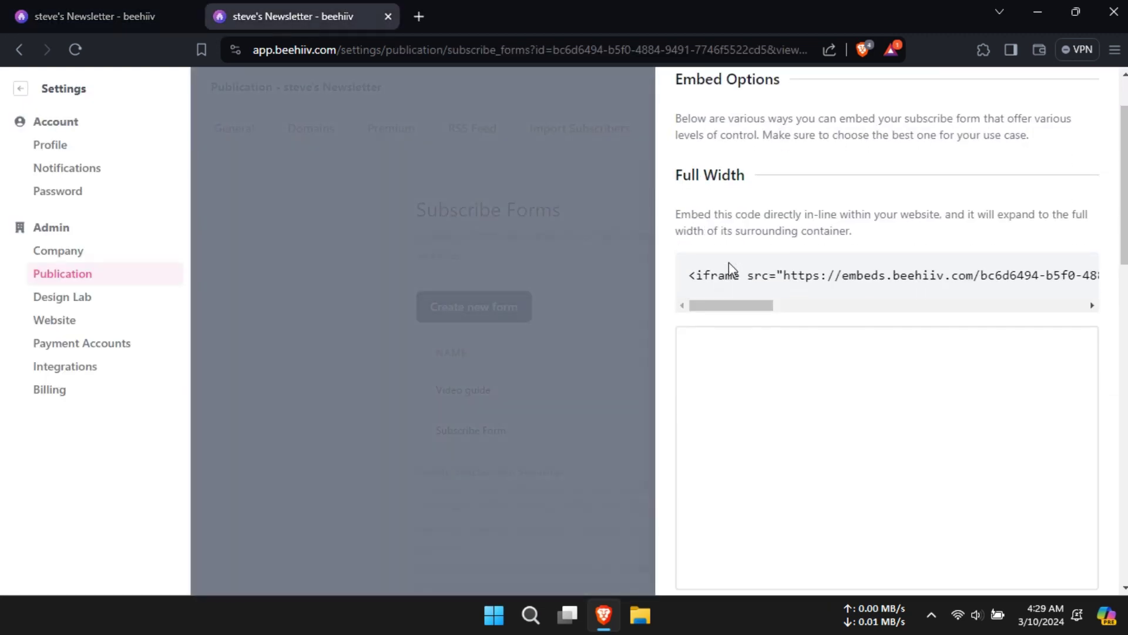
{"action": "scroll", "coordinate": [709, 291], "scroll_direction": "down", "scroll_amount": 3}
{"action": "scroll", "coordinate": [708, 279], "scroll_direction": "down", "scroll_amount": 4}
{"action": "left_click_drag", "start_coordinate": [691, 260], "coordinate": [1098, 261]}
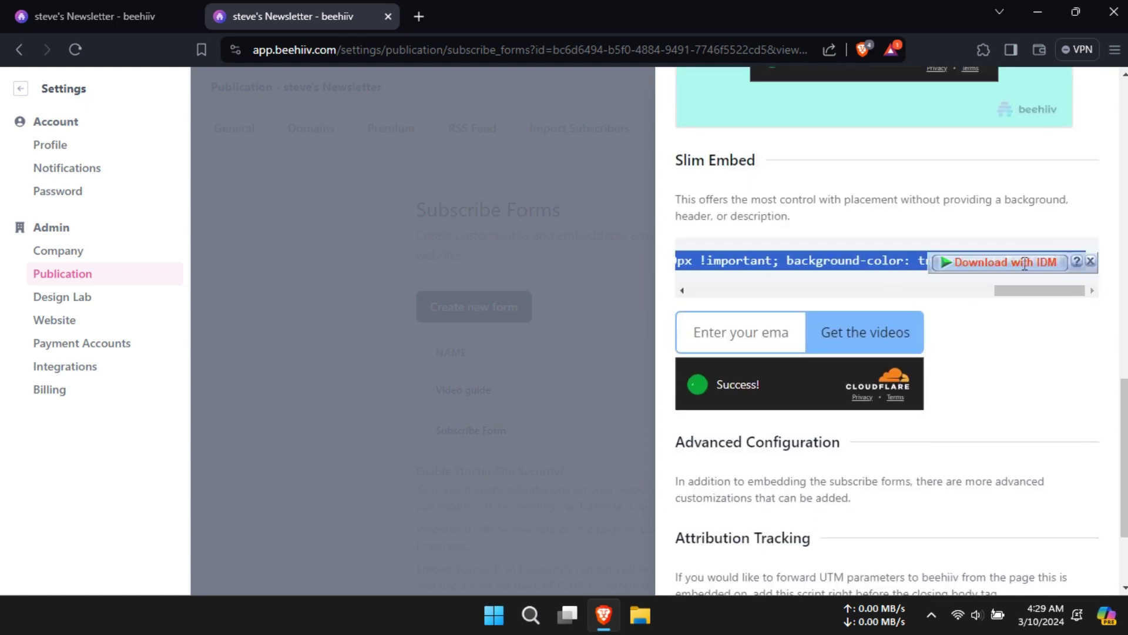
{"action": "right_click", "coordinate": [843, 261]}
{"action": "left_click", "coordinate": [439, 277]}
{"action": "left_click", "coordinate": [107, 68]}
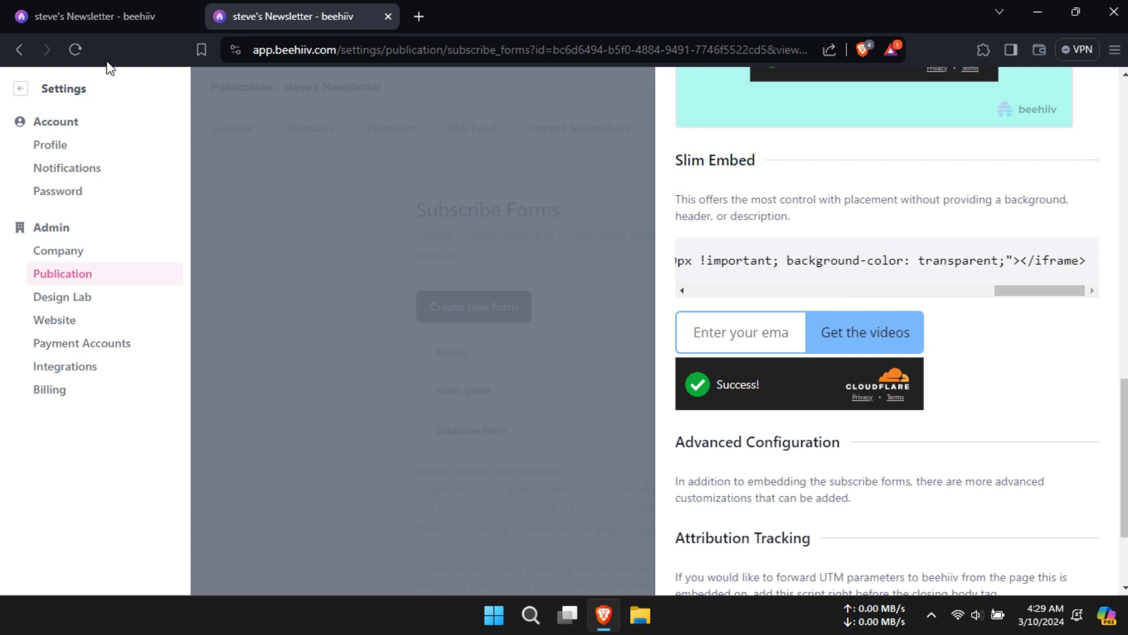
{"action": "key", "text": "ctrl+shift+Tab"}
{"action": "right_click", "coordinate": [277, 259]}
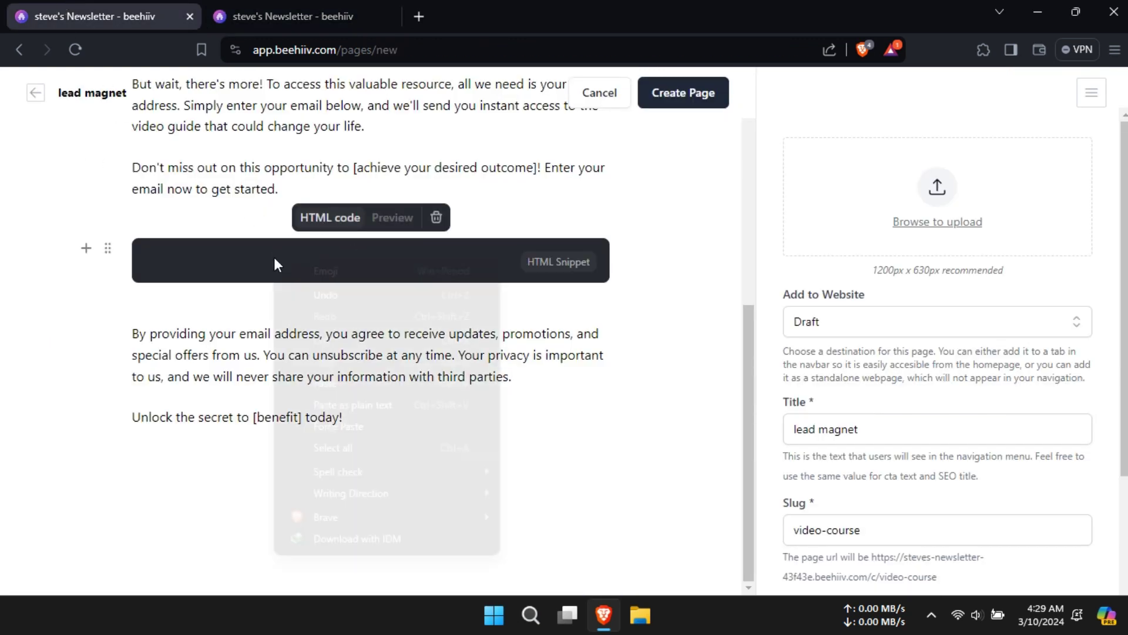
Paste the slim embed code into the HTML snippet, preview it, and create the page.
{"action": "key", "text": "ctrl+v"}
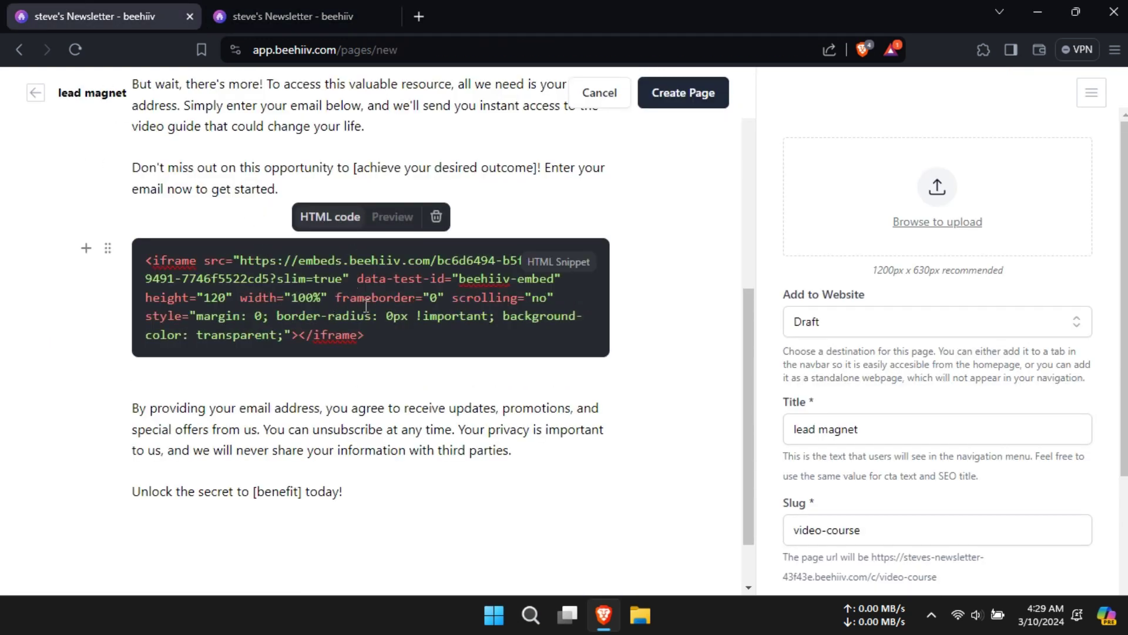
{"action": "left_click", "coordinate": [391, 217]}
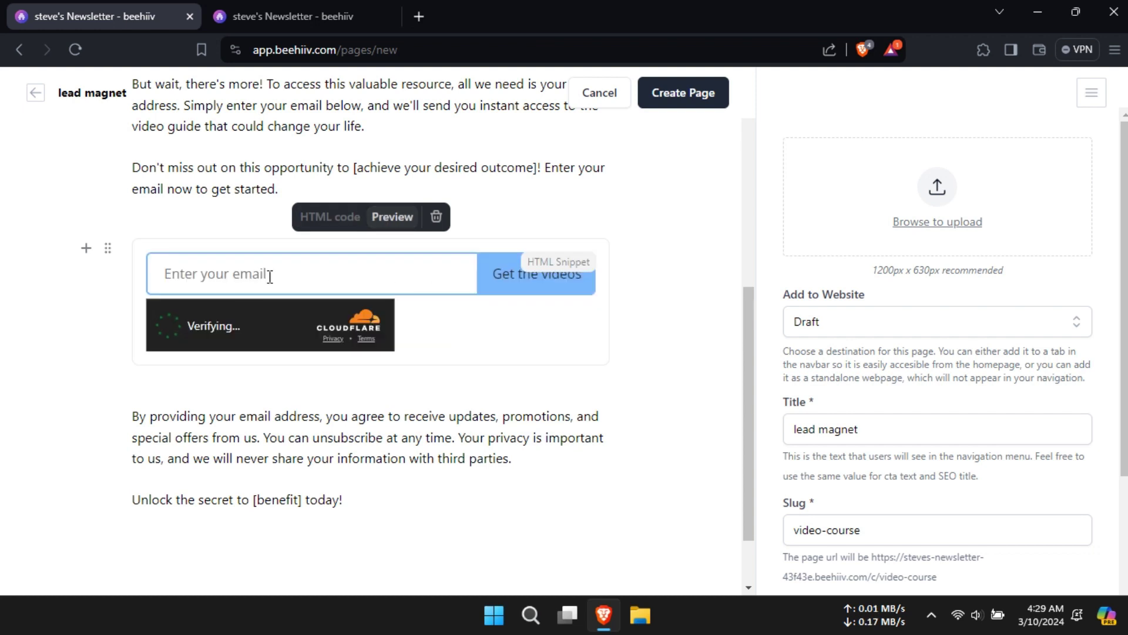
{"action": "scroll", "coordinate": [658, 305], "scroll_direction": "up", "scroll_amount": 7}
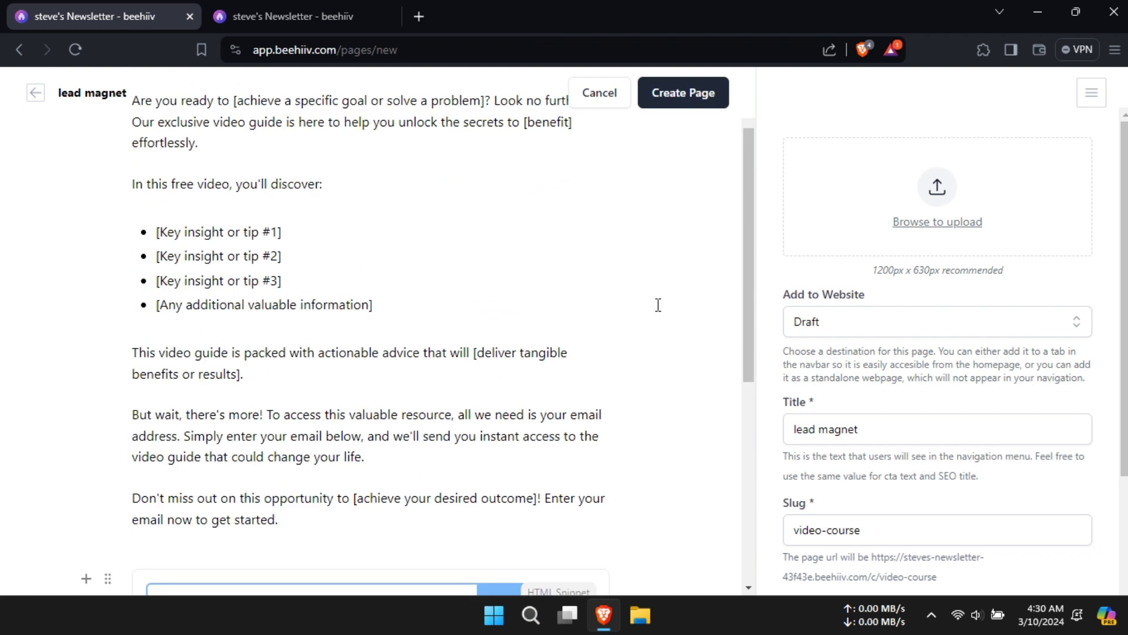
{"action": "left_click", "coordinate": [668, 97]}
{"action": "left_click", "coordinate": [737, 400]}
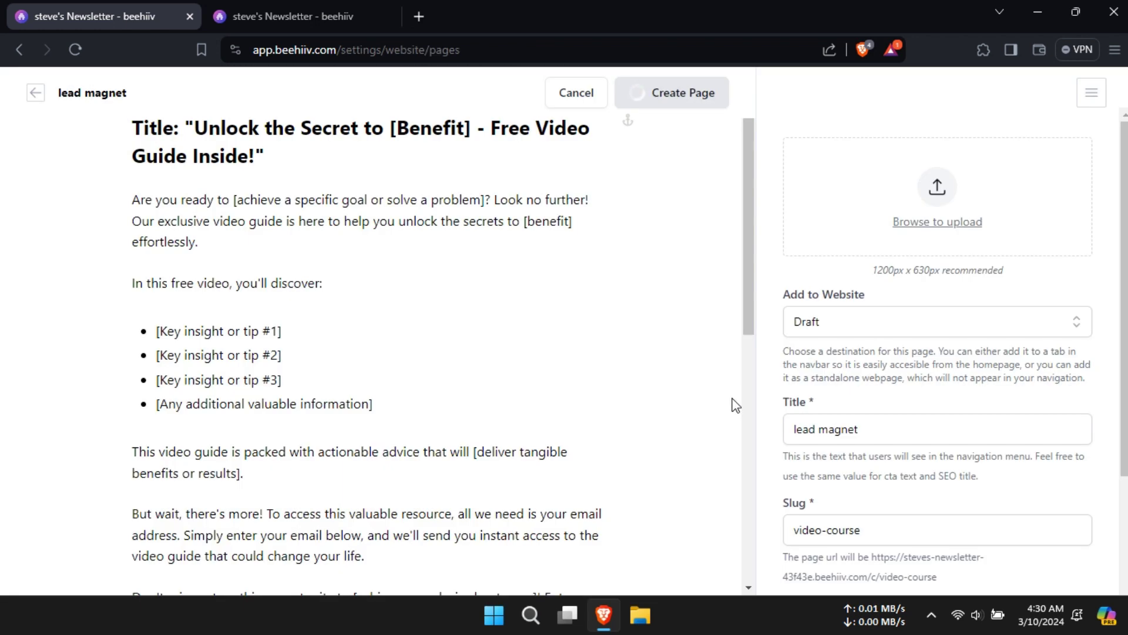
Publish the lead magnet page to the site as a Standalone Page.
{"action": "scroll", "coordinate": [523, 338], "scroll_direction": "down", "scroll_amount": 15}
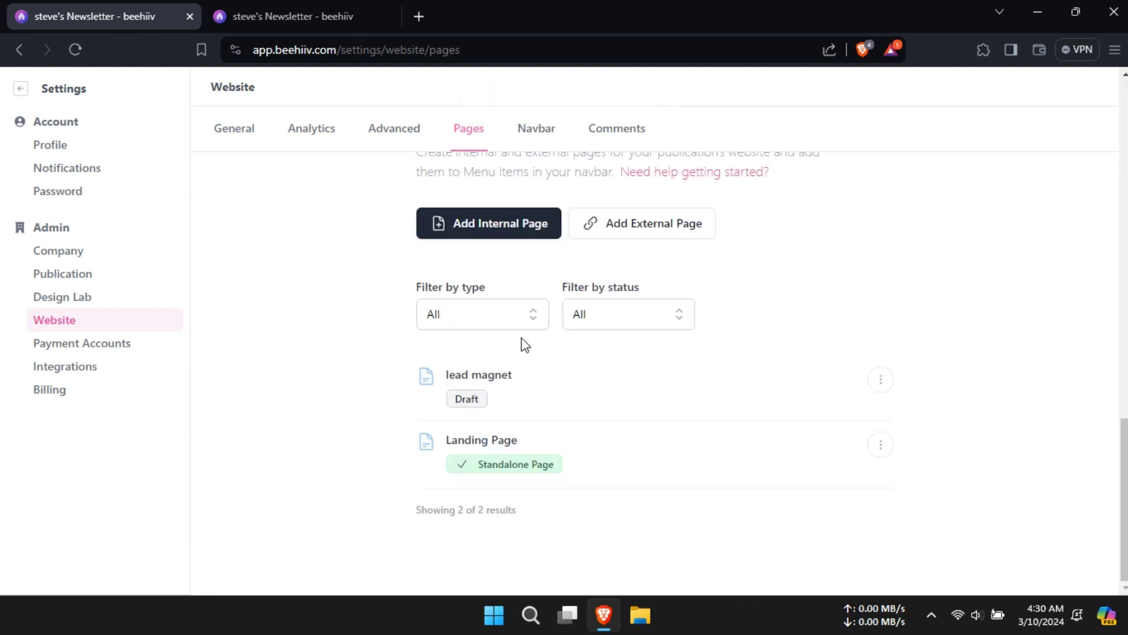
{"action": "left_click", "coordinate": [881, 385]}
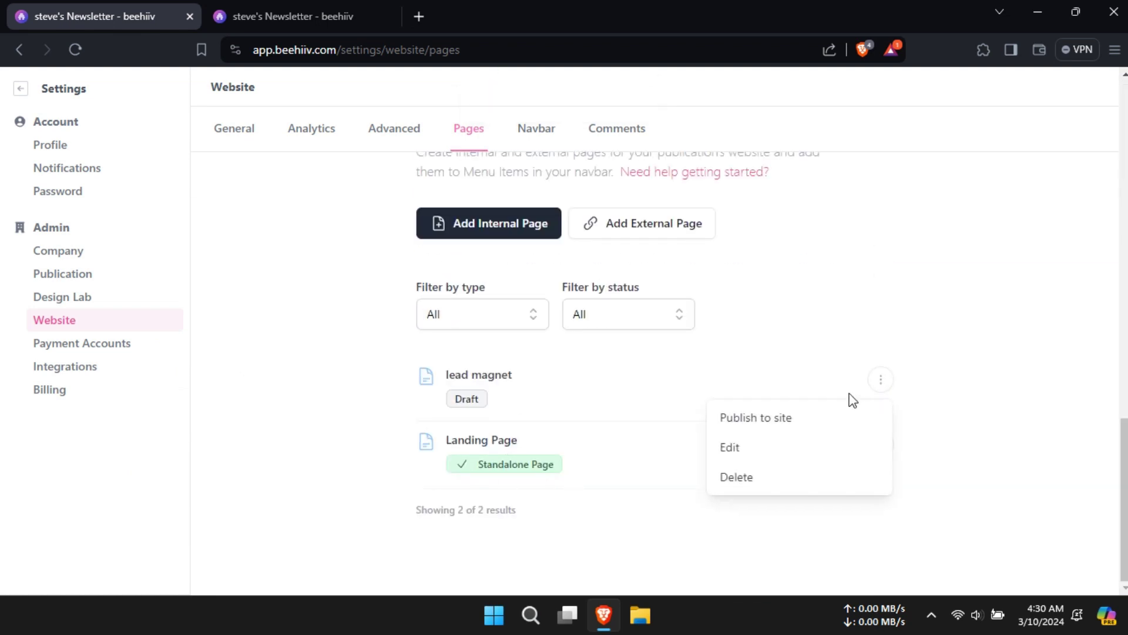
{"action": "left_click", "coordinate": [772, 418]}
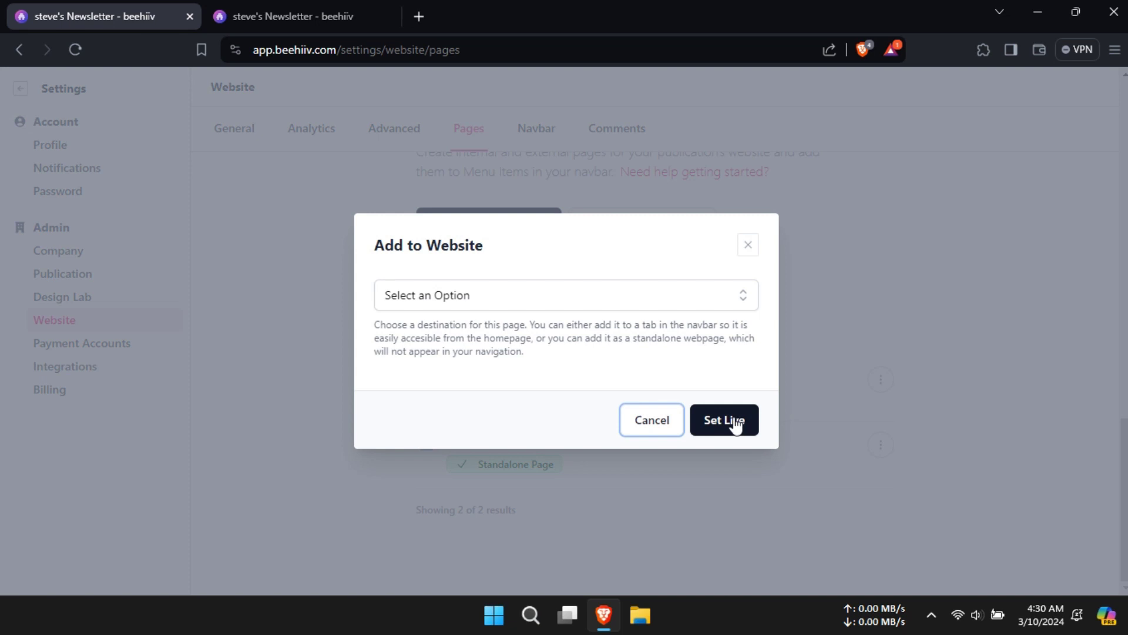
{"action": "left_click", "coordinate": [657, 302]}
{"action": "left_click", "coordinate": [650, 335]}
Set the page live and start a new automation from Write > Automations.
{"action": "left_click", "coordinate": [733, 406]}
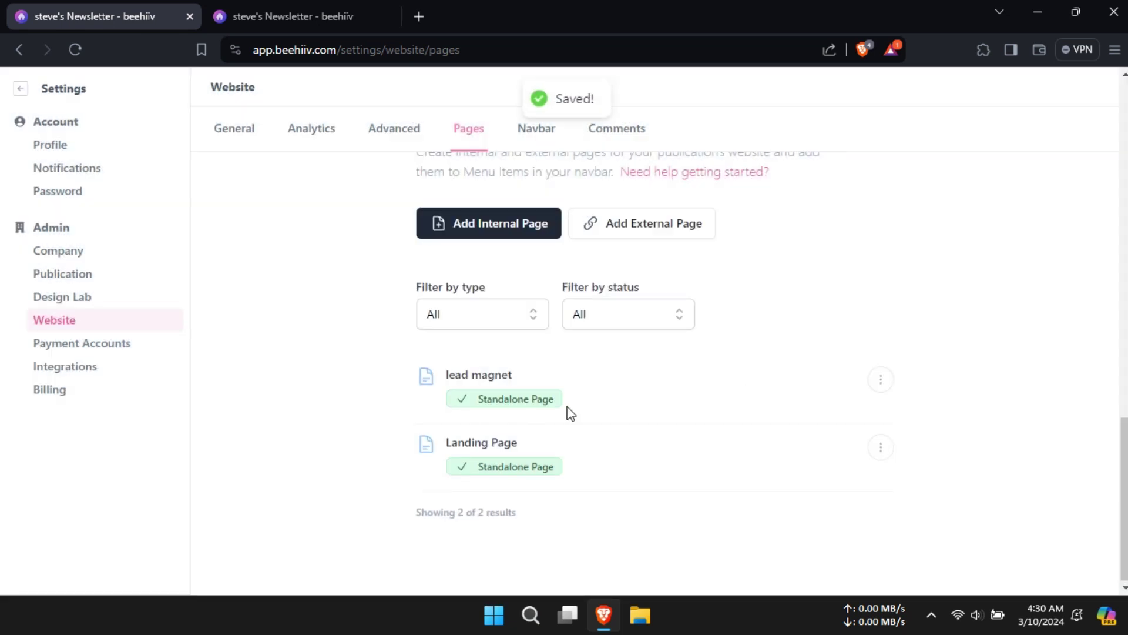
{"action": "left_click", "coordinate": [24, 93]}
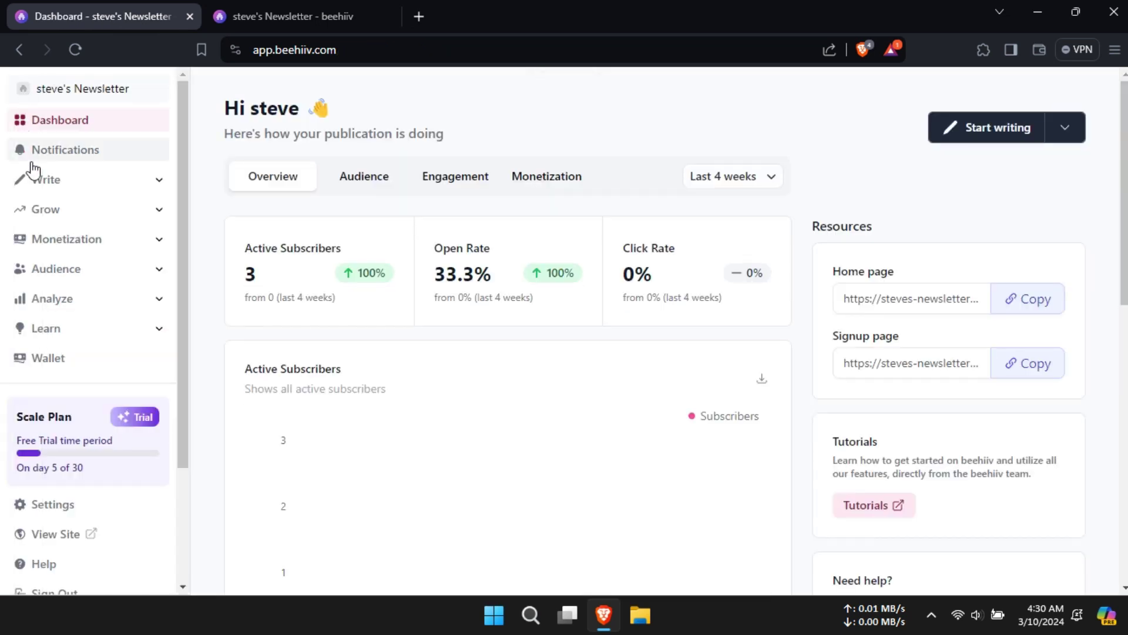
{"action": "left_click", "coordinate": [88, 189]}
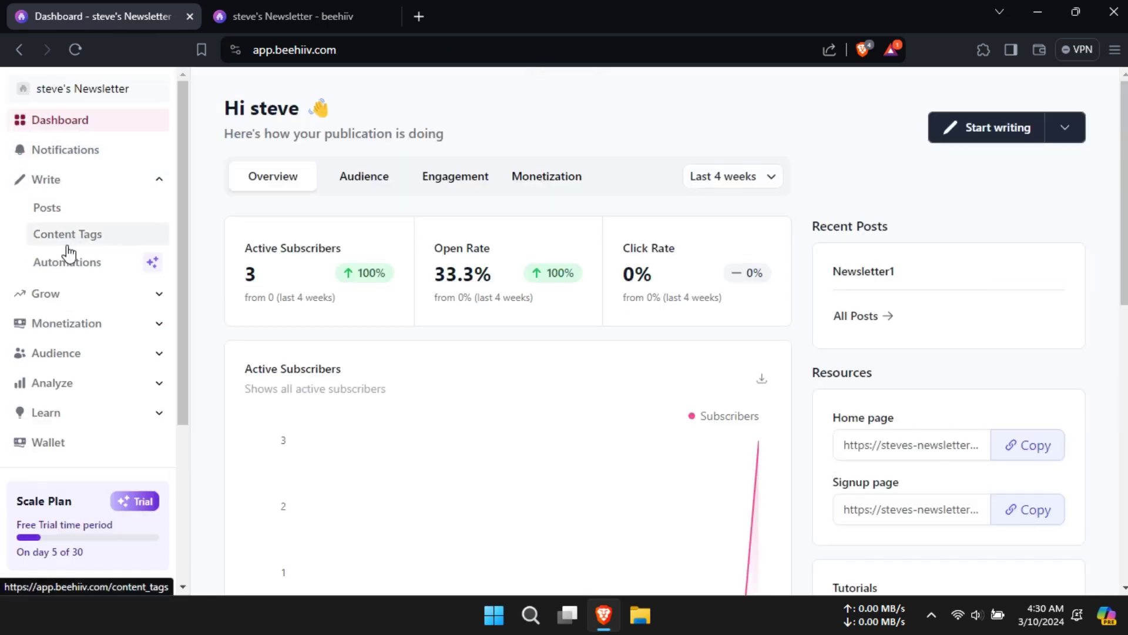
{"action": "left_click", "coordinate": [69, 260]}
Name the new automation 'lead magnet' and save it.
{"action": "left_click", "coordinate": [386, 230]}
{"action": "type", "text": "lead magnet"}
{"action": "left_click", "coordinate": [1046, 113]}
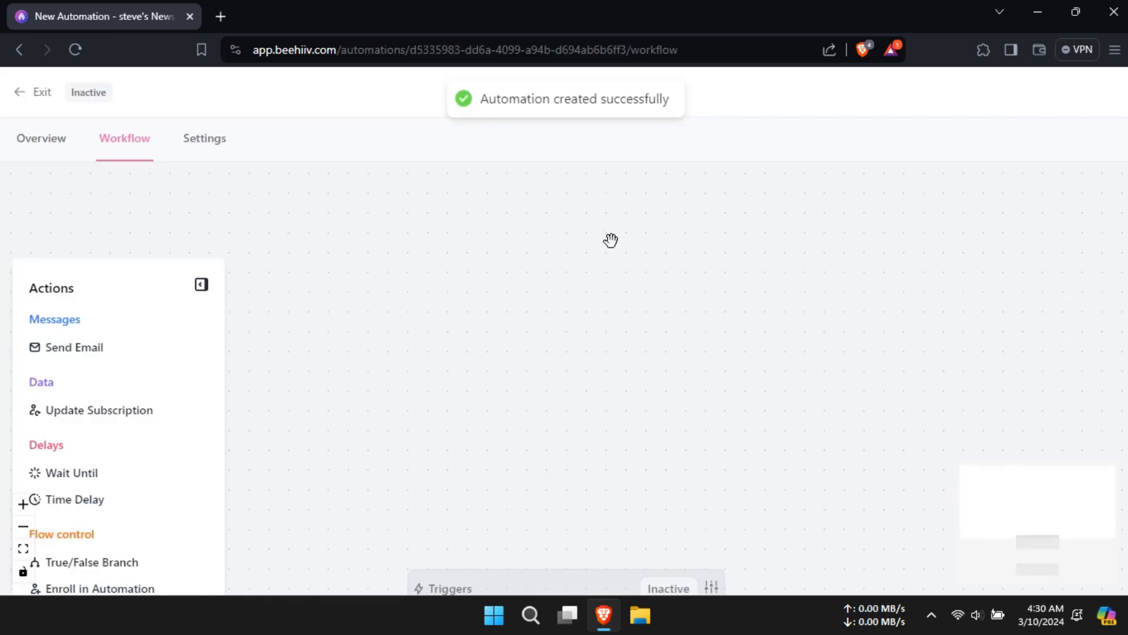
Add an Email Submitted trigger limited to the Video guide form.
{"action": "left_click", "coordinate": [564, 320]}
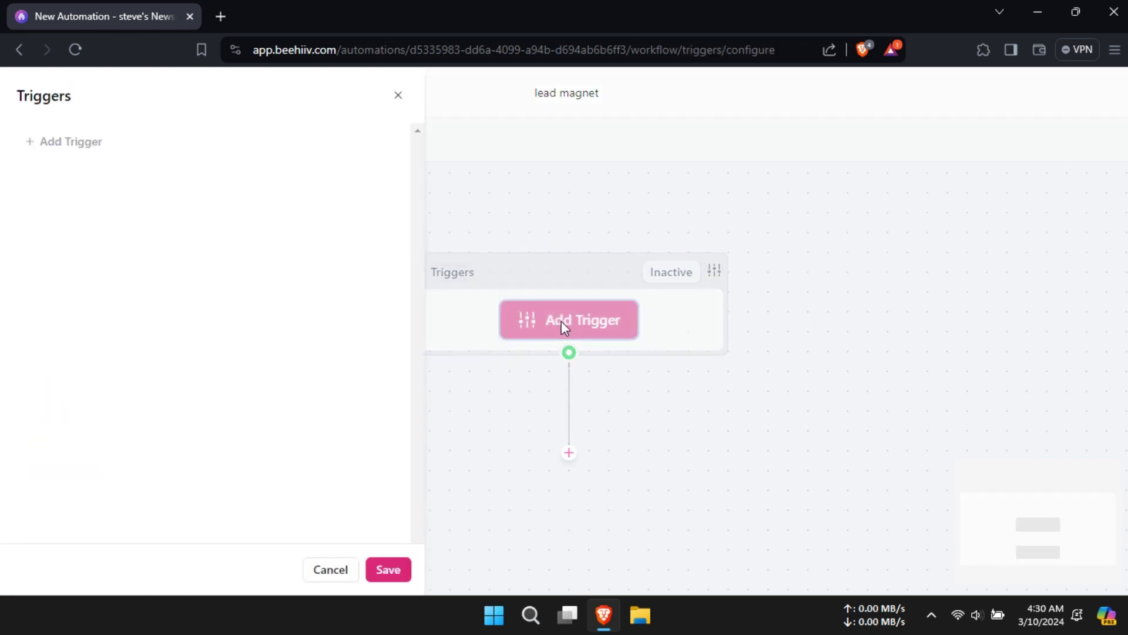
{"action": "left_click", "coordinate": [47, 143]}
{"action": "scroll", "coordinate": [68, 265], "scroll_direction": "down", "scroll_amount": 2}
{"action": "scroll", "coordinate": [66, 262], "scroll_direction": "down", "scroll_amount": 3}
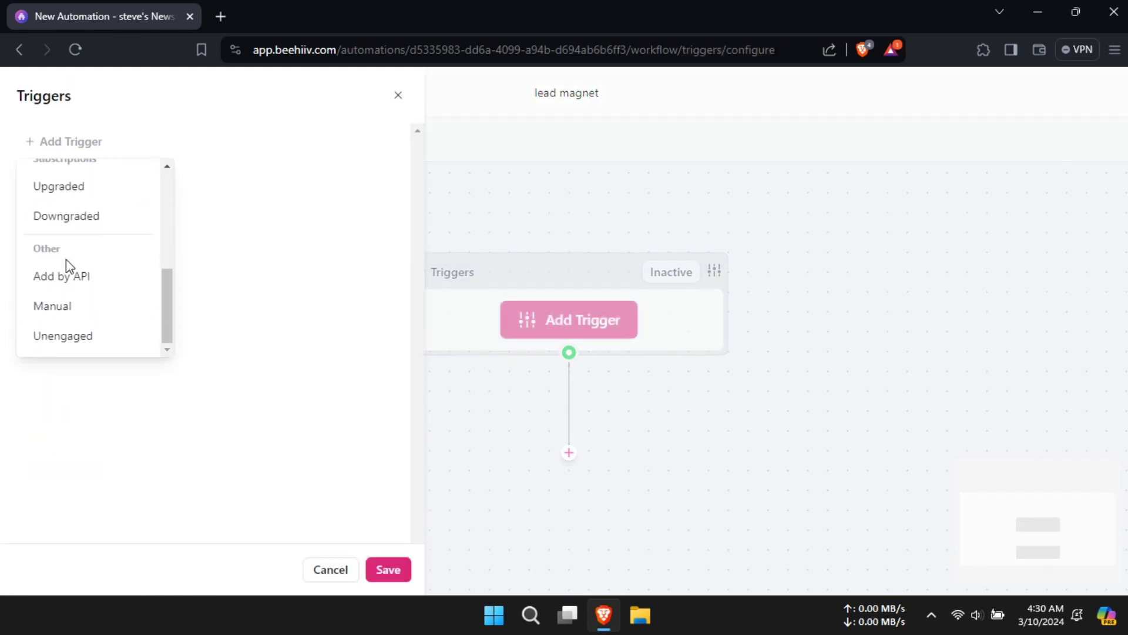
{"action": "left_click", "coordinate": [62, 147]}
{"action": "left_click", "coordinate": [67, 149]}
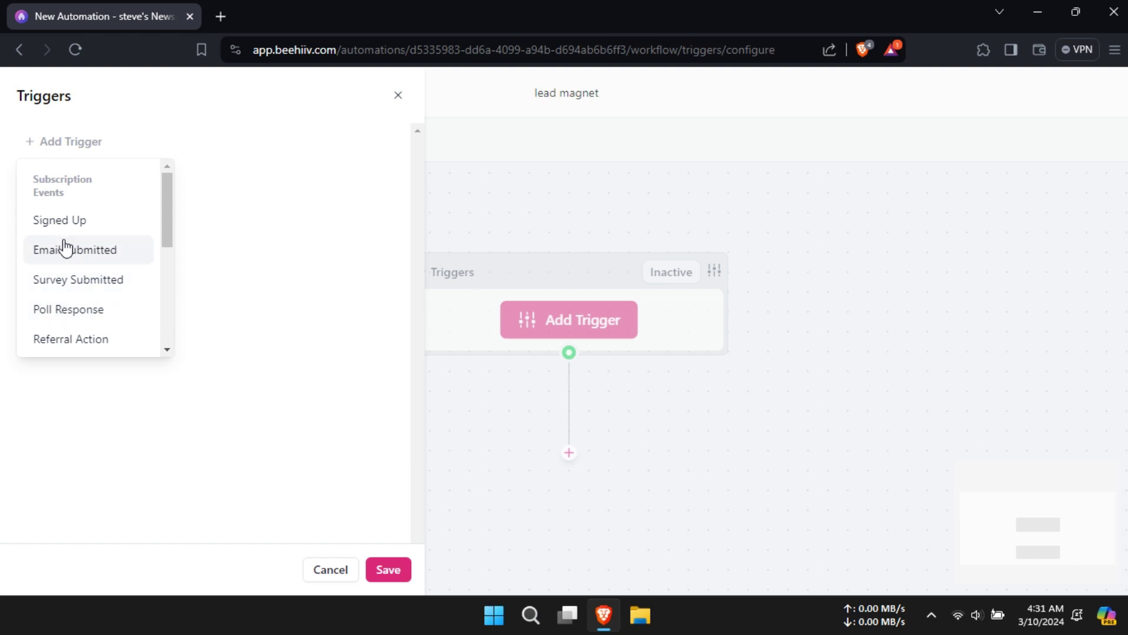
{"action": "left_click", "coordinate": [120, 253]}
{"action": "left_click", "coordinate": [76, 196]}
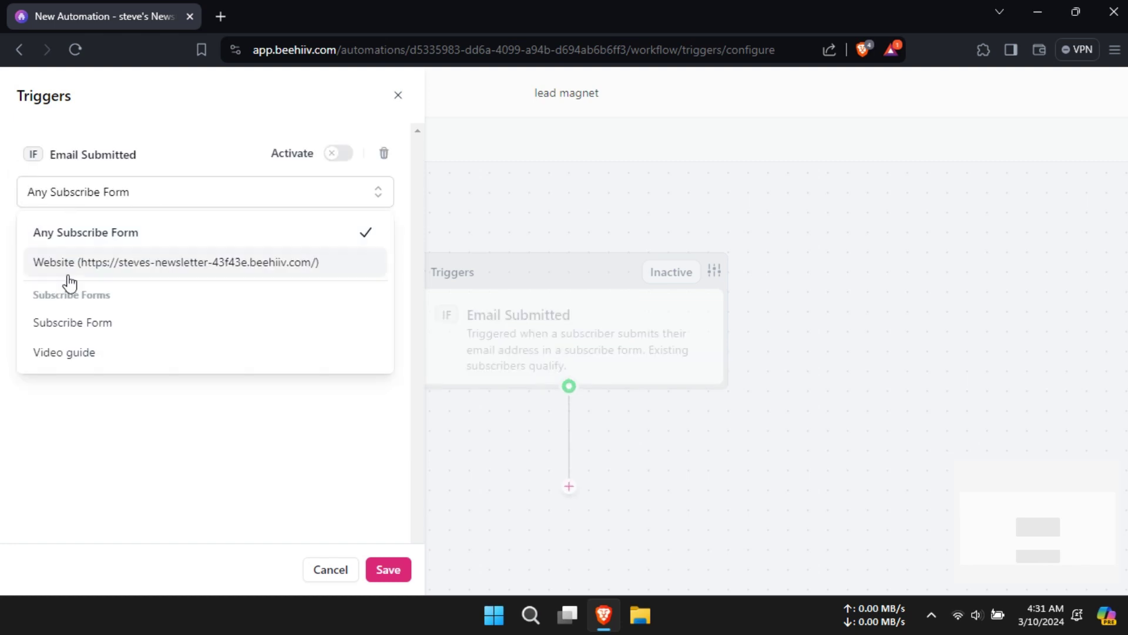
{"action": "left_click", "coordinate": [94, 355]}
Activate the Email Submitted trigger without extra conditions and save its settings.
{"action": "left_click", "coordinate": [87, 238]}
{"action": "left_click", "coordinate": [52, 93]}
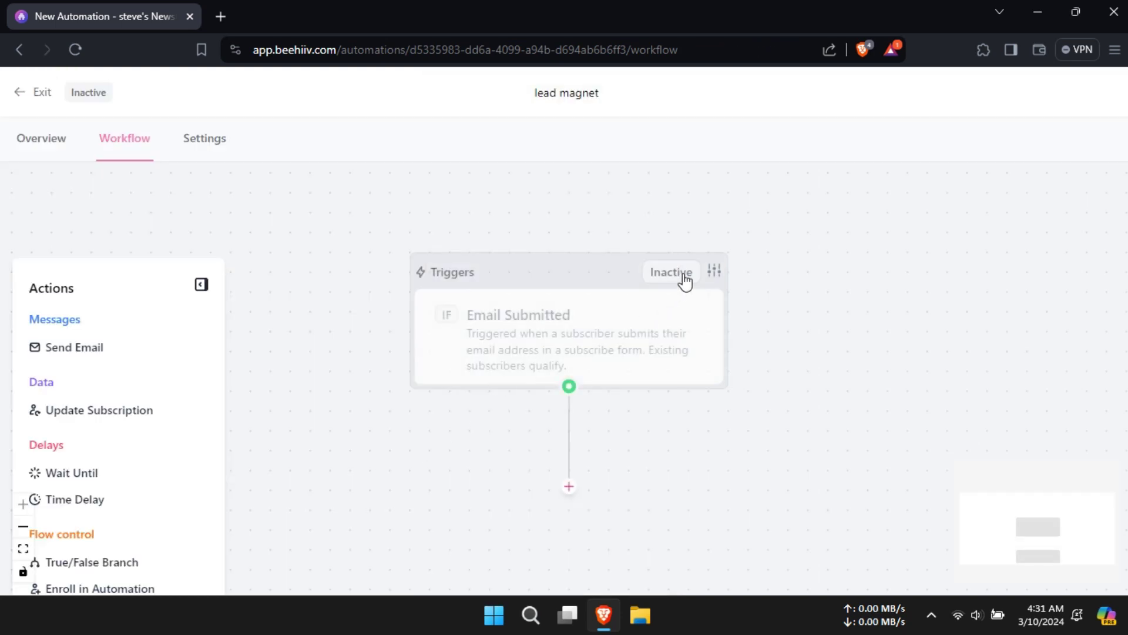
{"action": "left_click", "coordinate": [684, 279]}
{"action": "left_click", "coordinate": [336, 153]}
{"action": "left_click", "coordinate": [724, 426]}
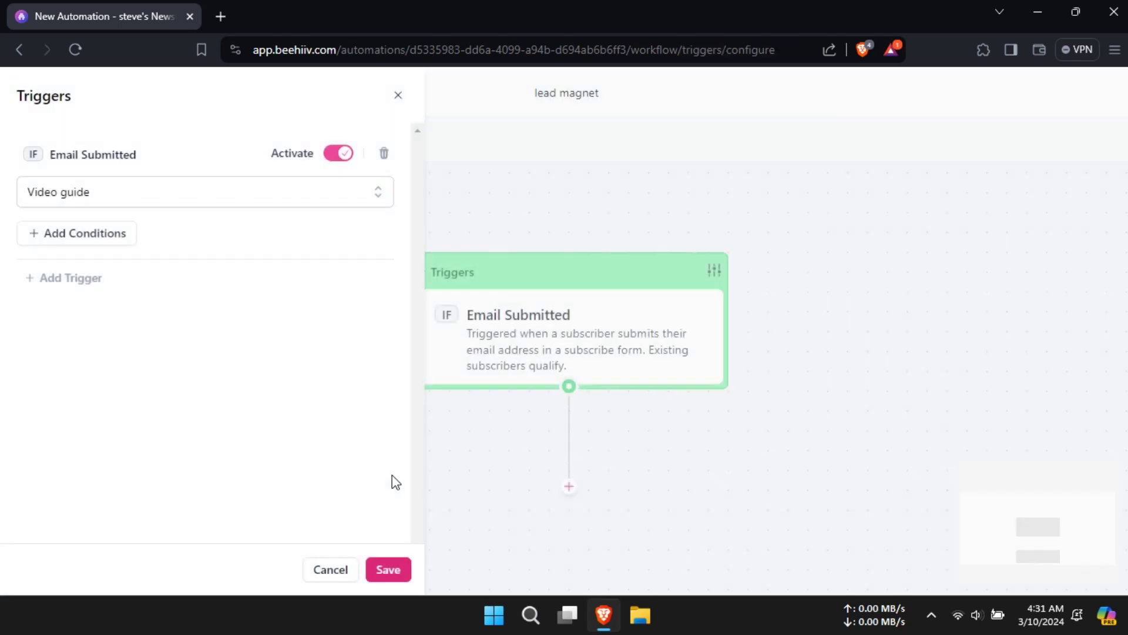
{"action": "left_click", "coordinate": [389, 571]}
Add a Send Email step after the trigger and start creating its email.
{"action": "left_click", "coordinate": [588, 369]}
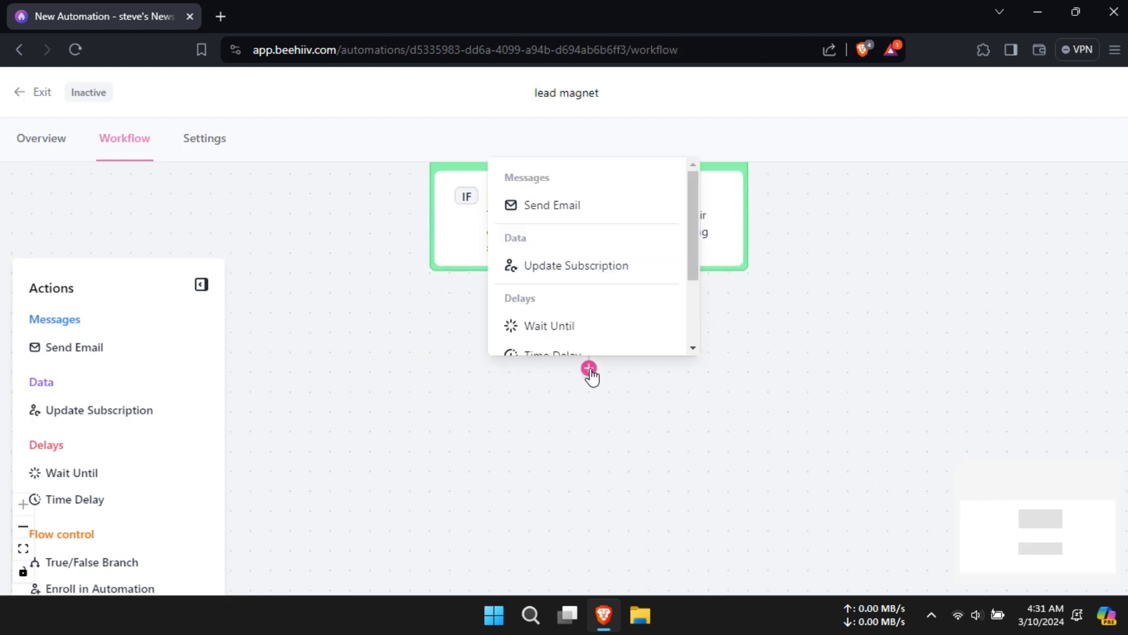
{"action": "left_click", "coordinate": [561, 213]}
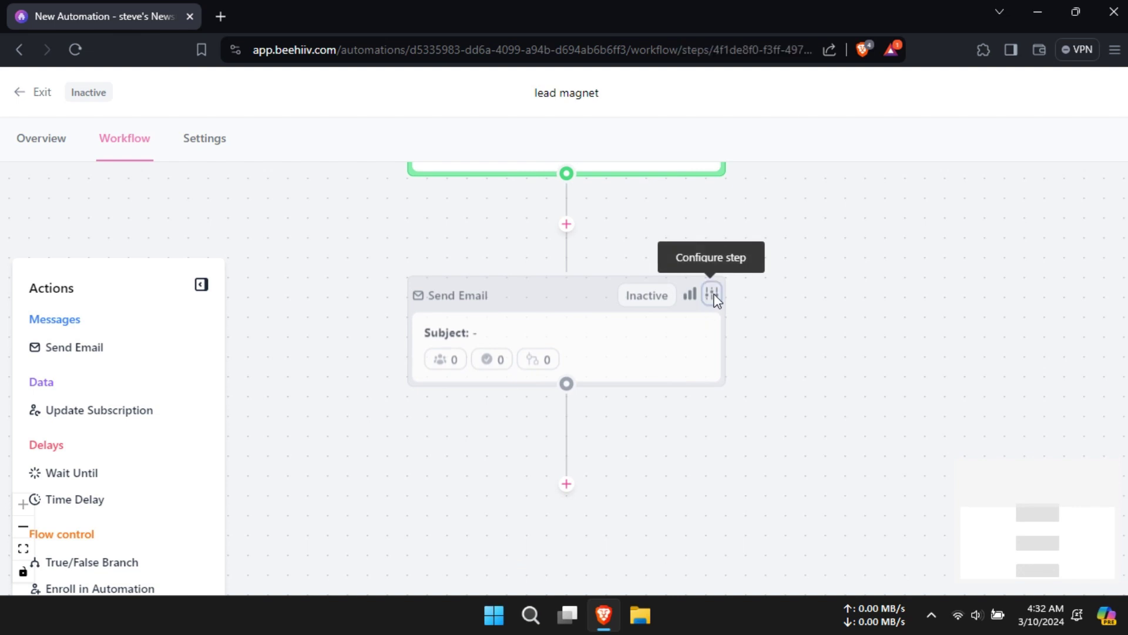
{"action": "left_click", "coordinate": [712, 294]}
{"action": "left_click", "coordinate": [240, 235]}
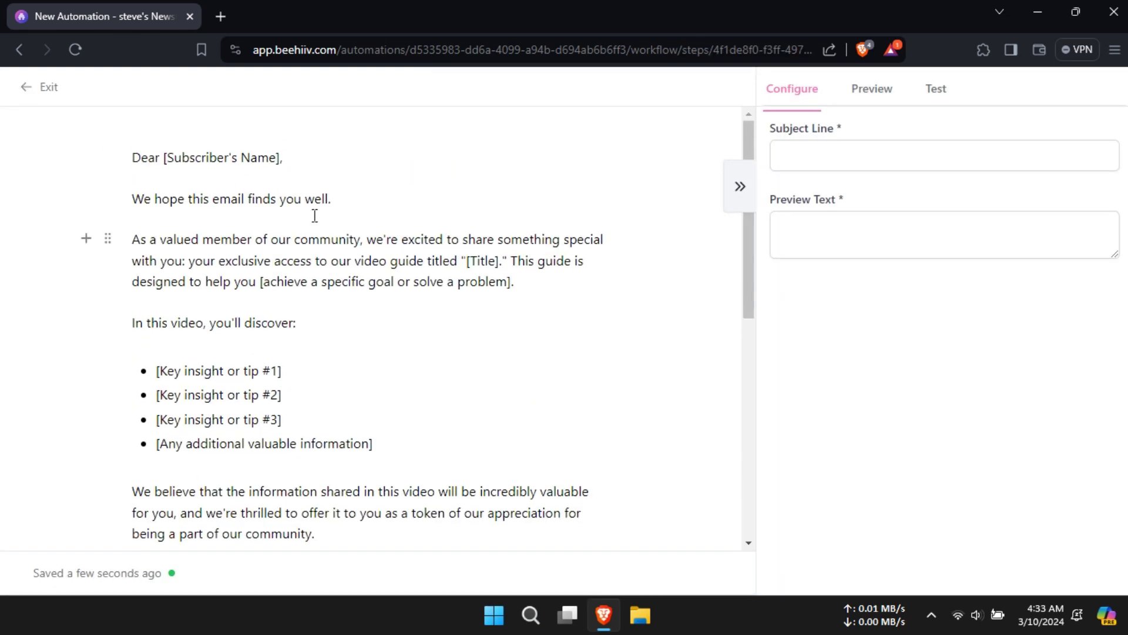
Replace the [Link to the Video Guide] placeholder with a YouTube embed of the pasted video link.
{"action": "scroll", "coordinate": [357, 204], "scroll_direction": "down", "scroll_amount": 5}
{"action": "triple_click", "coordinate": [215, 292]}
{"action": "type", "text": "youtube.com/"}
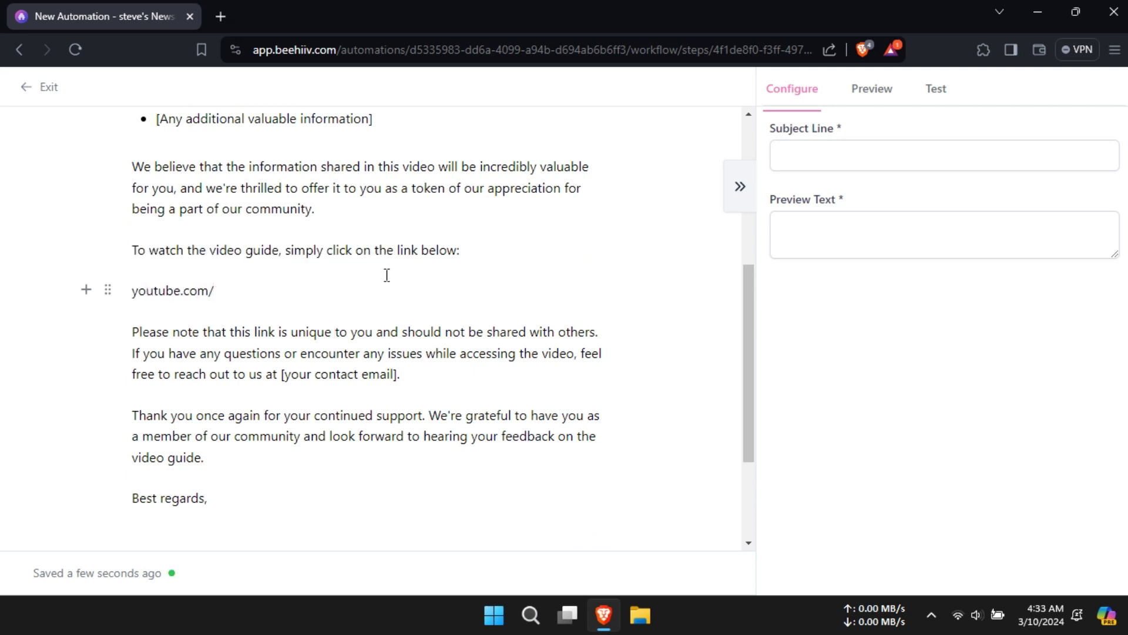
{"action": "scroll", "coordinate": [387, 275], "scroll_direction": "up", "scroll_amount": 3}
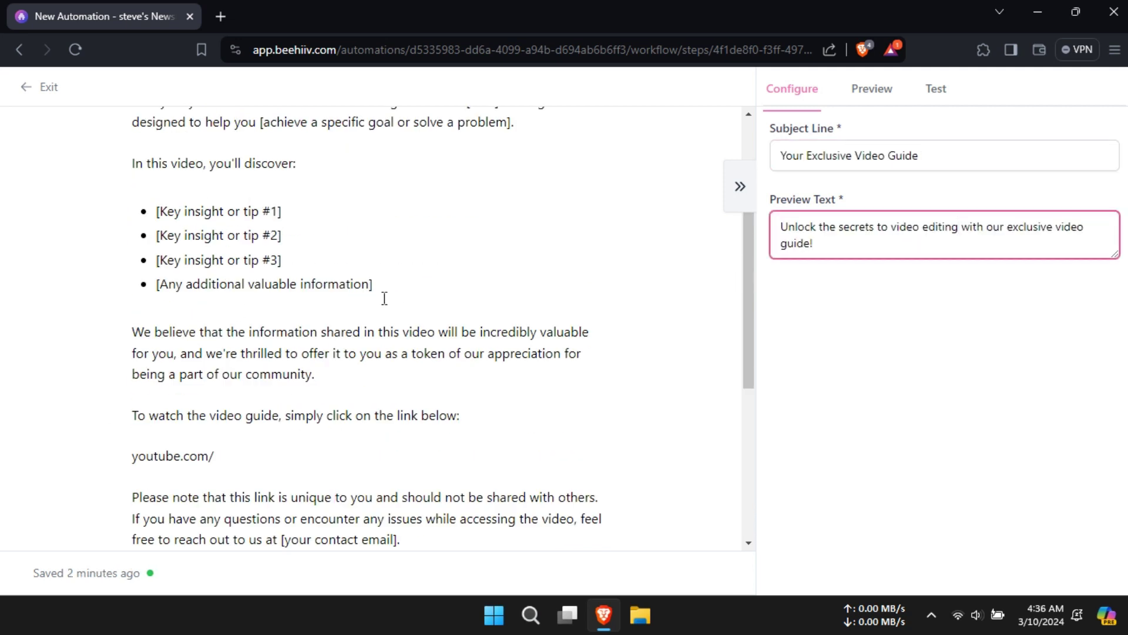
{"action": "scroll", "coordinate": [384, 299], "scroll_direction": "down", "scroll_amount": 1}
{"action": "left_click_drag", "start_coordinate": [216, 374], "coordinate": [123, 374]}
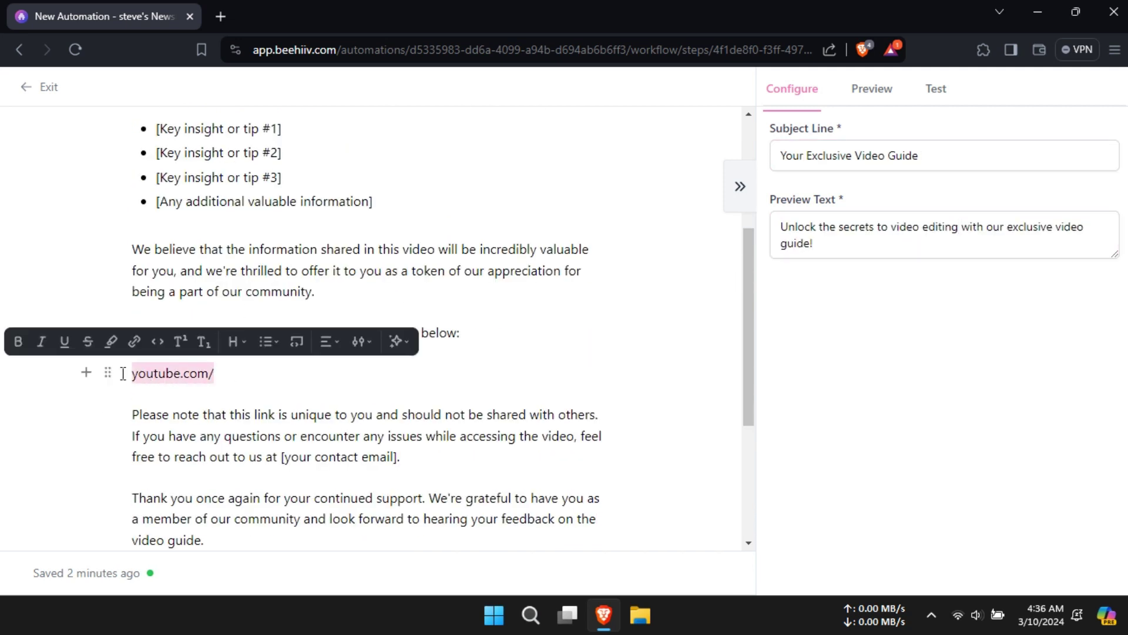
{"action": "type", "text": "/"}
{"action": "scroll", "coordinate": [249, 418], "scroll_direction": "down", "scroll_amount": 5}
{"action": "left_click", "coordinate": [346, 371]}
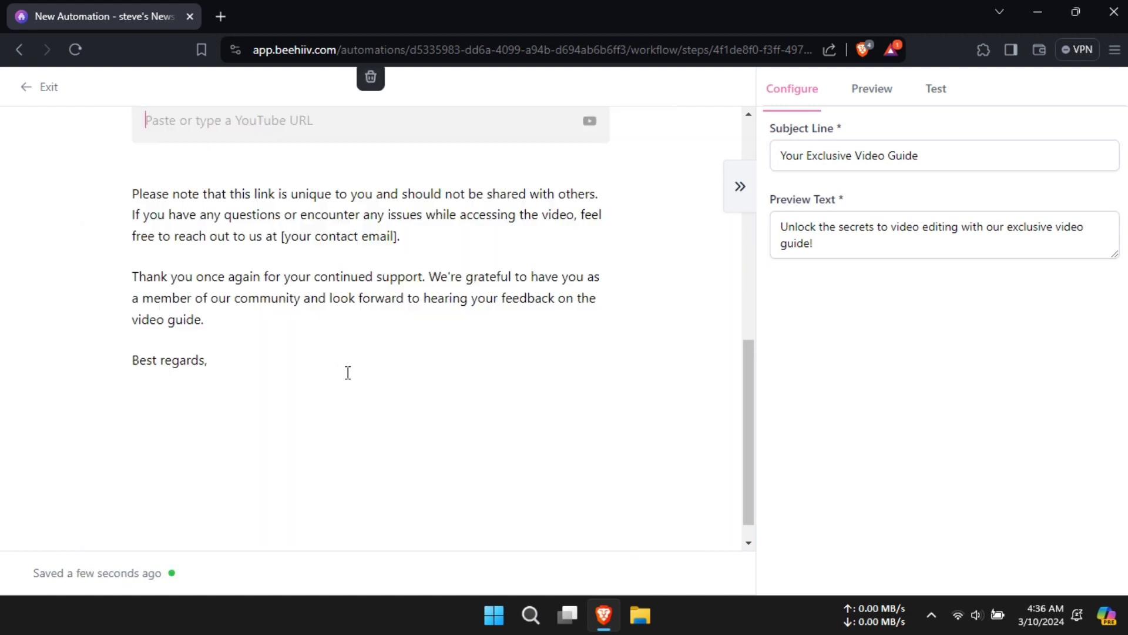
{"action": "scroll", "coordinate": [309, 366], "scroll_direction": "up", "scroll_amount": 3}
{"action": "right_click", "coordinate": [257, 282]}
{"action": "left_click", "coordinate": [322, 404]}
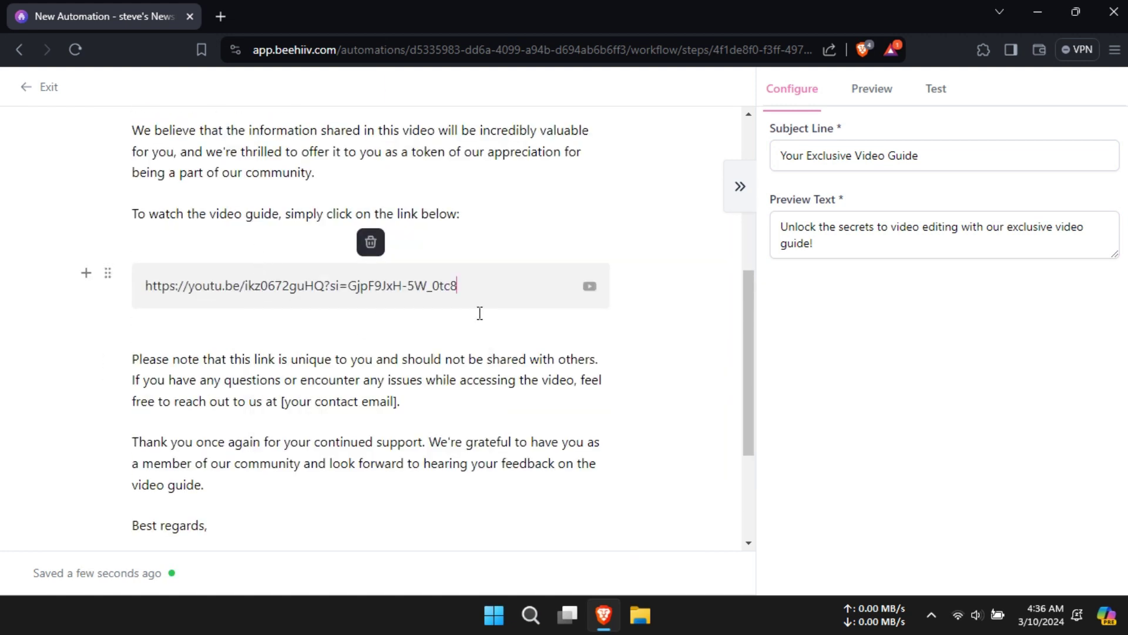
{"action": "scroll", "coordinate": [625, 297], "scroll_direction": "down", "scroll_amount": 5}
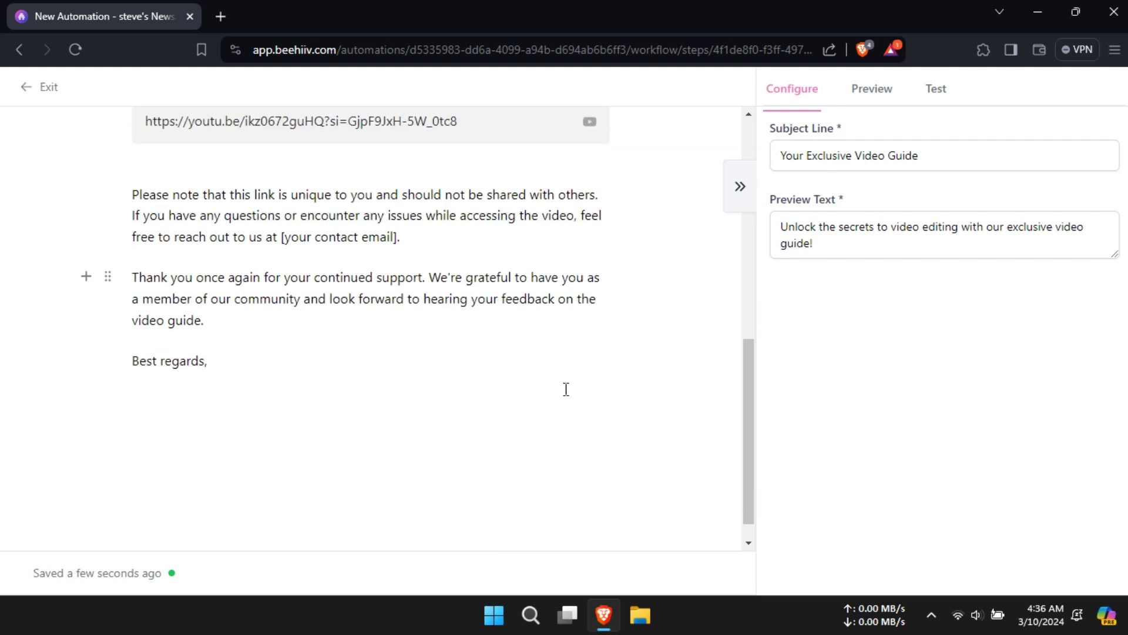
Preview the finished email, including the mobile layout.
{"action": "left_click", "coordinate": [872, 88]}
{"action": "scroll", "coordinate": [688, 276], "scroll_direction": "down", "scroll_amount": 8}
{"action": "scroll", "coordinate": [569, 383], "scroll_direction": "up", "scroll_amount": 4}
{"action": "scroll", "coordinate": [568, 382], "scroll_direction": "up", "scroll_amount": 3}
{"action": "left_click", "coordinate": [214, 210]}
{"action": "scroll", "coordinate": [617, 244], "scroll_direction": "down", "scroll_amount": 10}
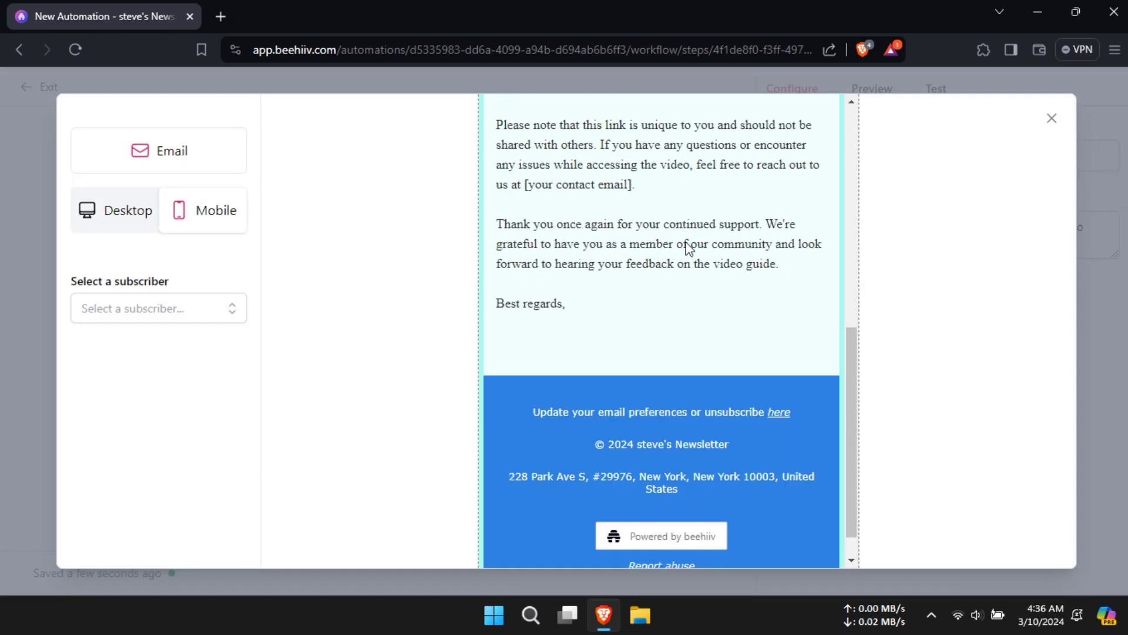
{"action": "scroll", "coordinate": [652, 244], "scroll_direction": "up", "scroll_amount": 10}
{"action": "left_click", "coordinate": [1051, 118]}
{"action": "scroll", "coordinate": [562, 261], "scroll_direction": "down", "scroll_amount": 7}
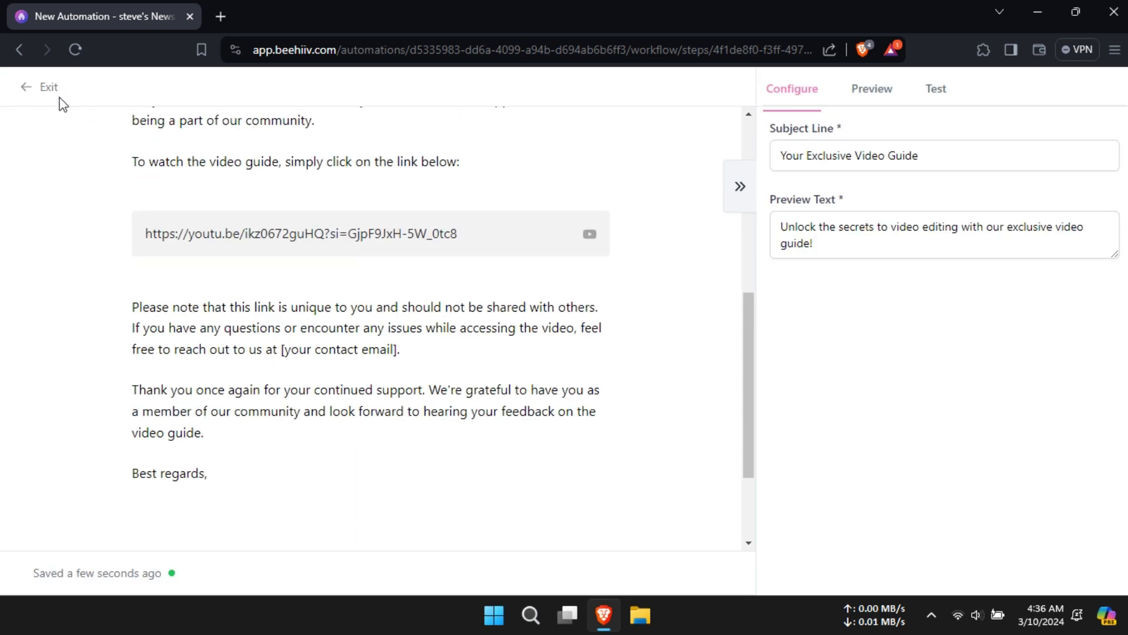
Leave the email editor and set the Send Email step to active.
{"action": "left_click", "coordinate": [49, 88]}
{"action": "left_click", "coordinate": [389, 567]}
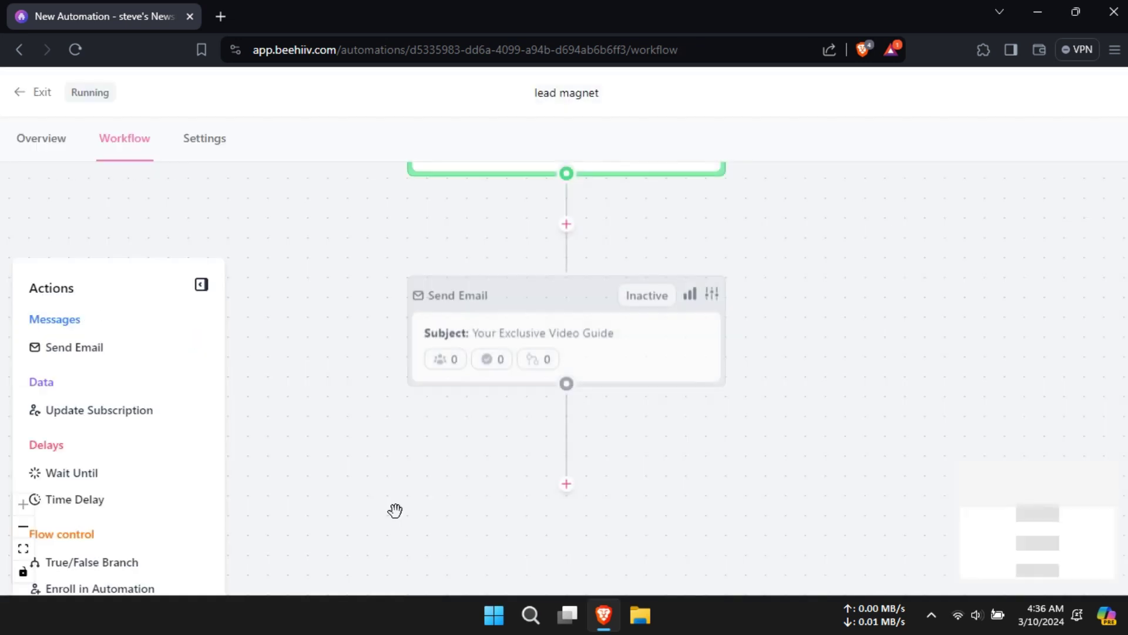
{"action": "left_click", "coordinate": [711, 294]}
{"action": "left_click", "coordinate": [360, 95]}
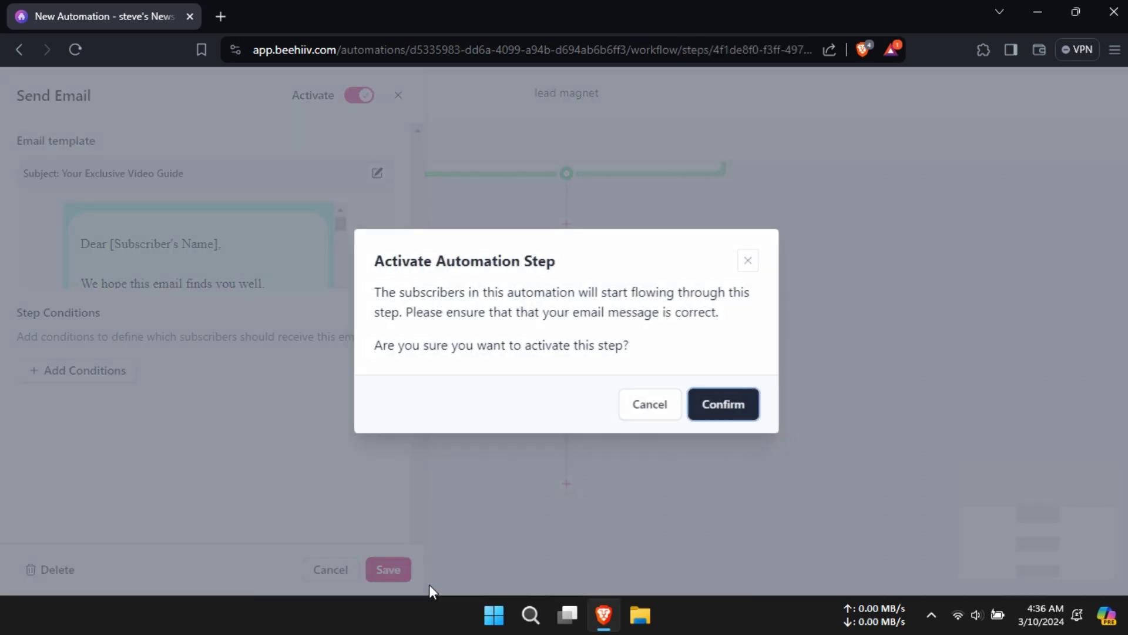
{"action": "key", "text": "Return"}
{"action": "left_click", "coordinate": [389, 569]}
{"action": "scroll", "coordinate": [763, 416], "scroll_direction": "up", "scroll_amount": 3}
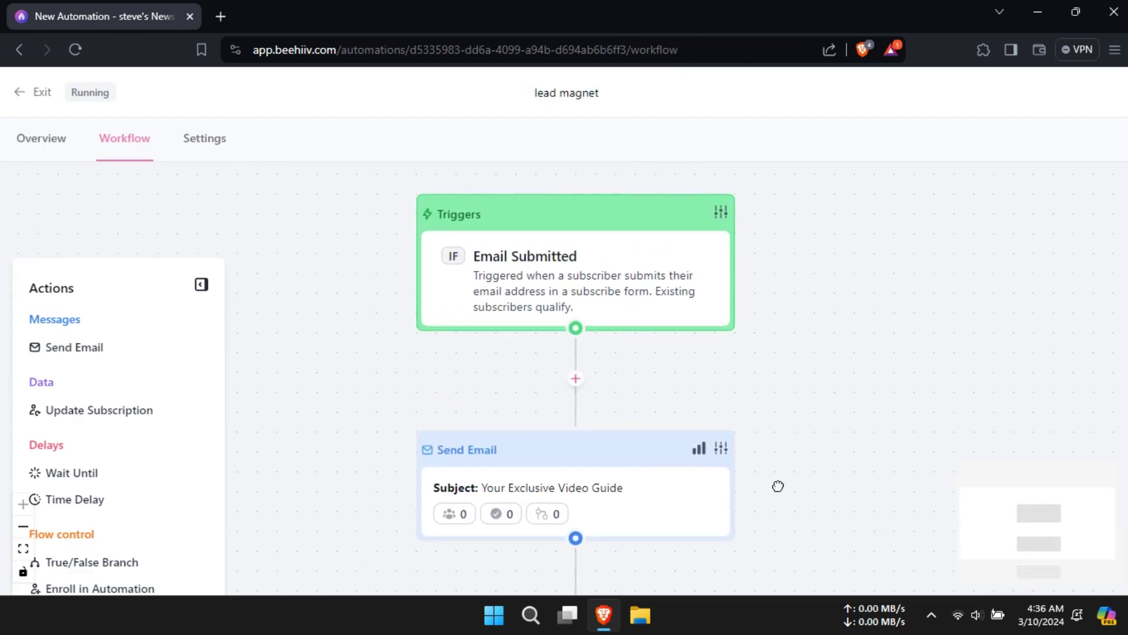
{"action": "scroll", "coordinate": [778, 486], "scroll_direction": "up", "scroll_amount": 1}
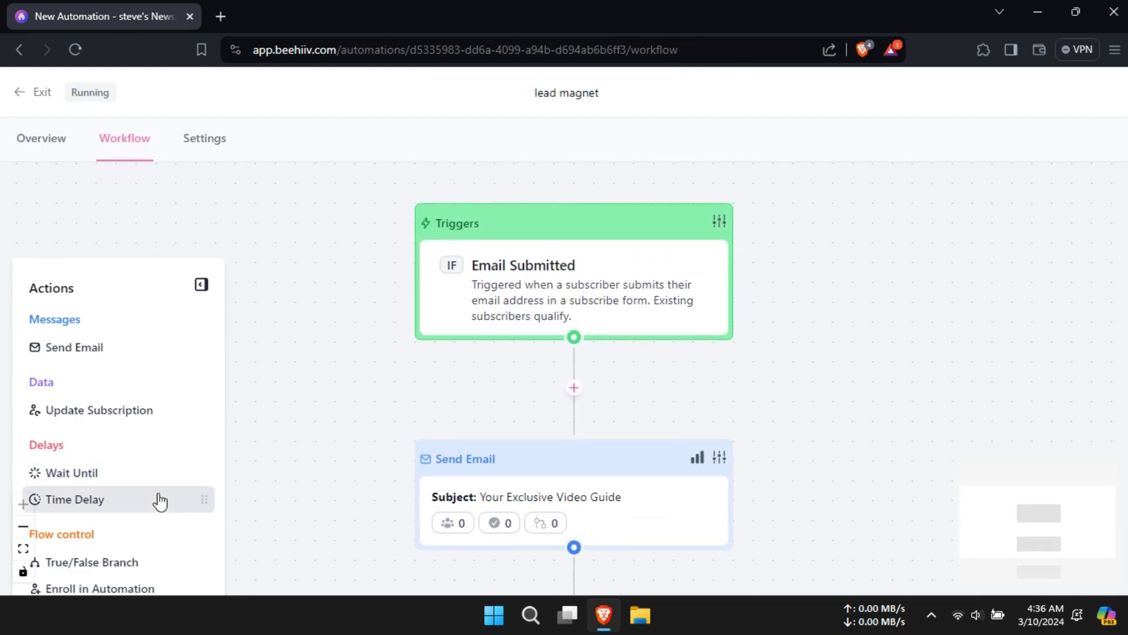
Insert a Time Delay of 5 Minutes after the trigger, save it, and return to Automations.
{"action": "left_click", "coordinate": [574, 388]}
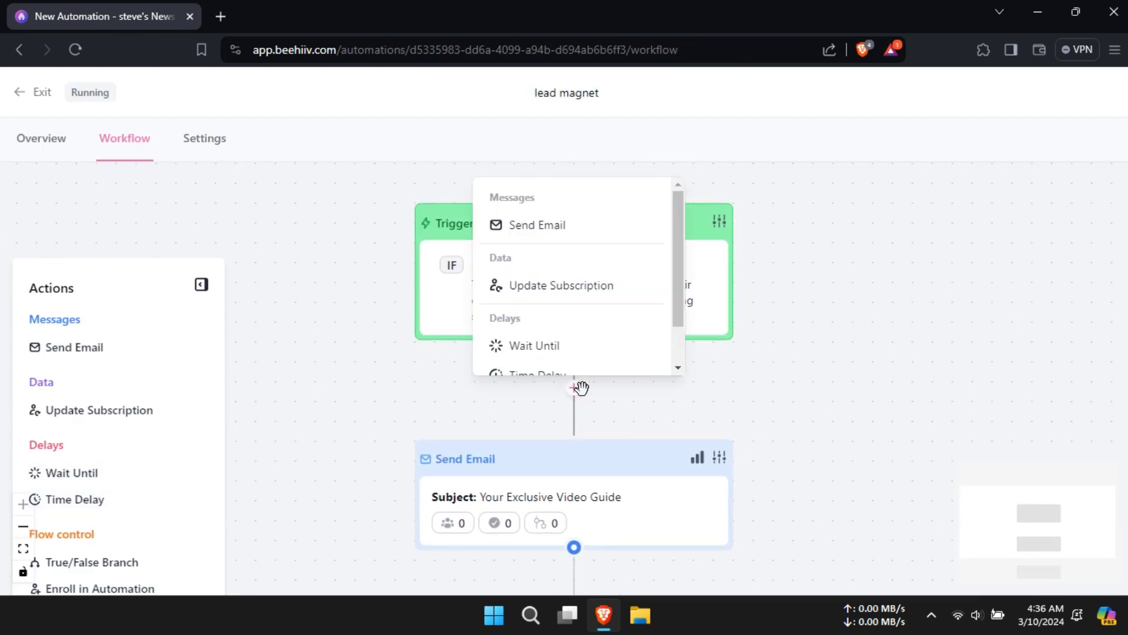
{"action": "left_click", "coordinate": [536, 339]}
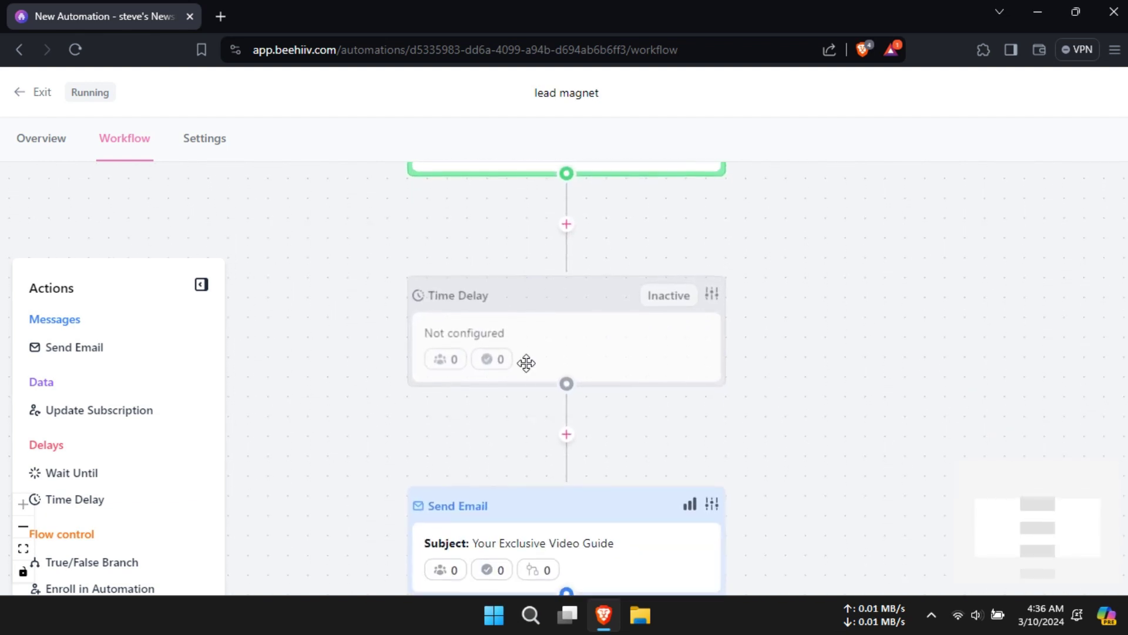
{"action": "left_click", "coordinate": [711, 294]}
{"action": "left_click", "coordinate": [120, 170]}
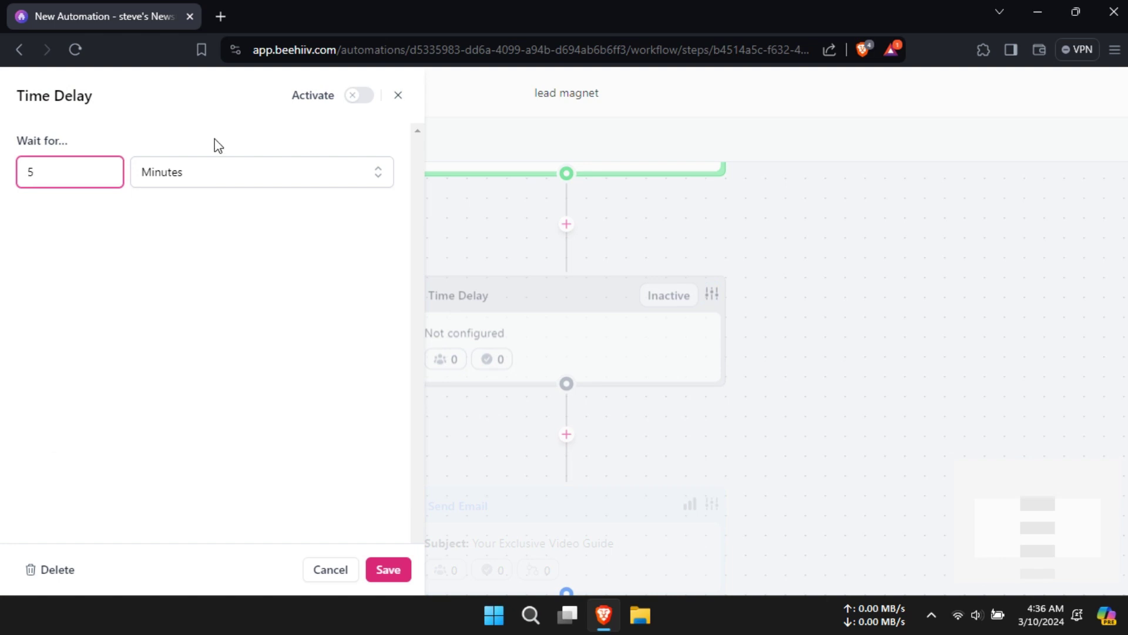
{"action": "type", "text": "5"}
{"action": "left_click", "coordinate": [231, 174]}
{"action": "left_click", "coordinate": [166, 212]}
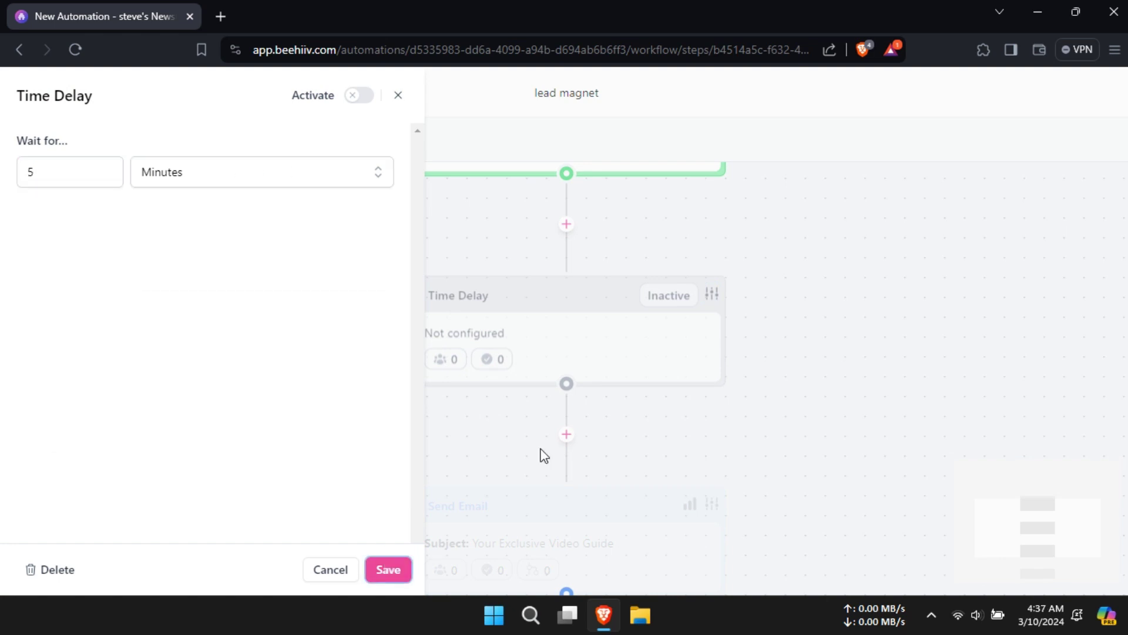
{"action": "left_click", "coordinate": [388, 569]}
{"action": "scroll", "coordinate": [694, 365], "scroll_direction": "down", "scroll_amount": 2}
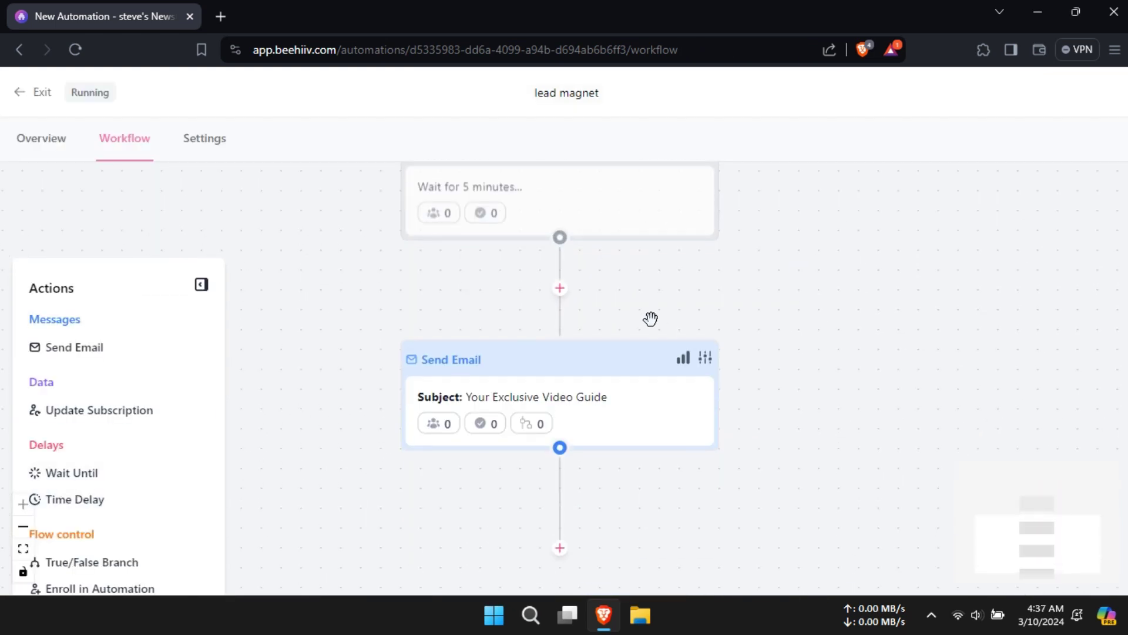
{"action": "scroll", "coordinate": [670, 265], "scroll_direction": "up", "scroll_amount": 1}
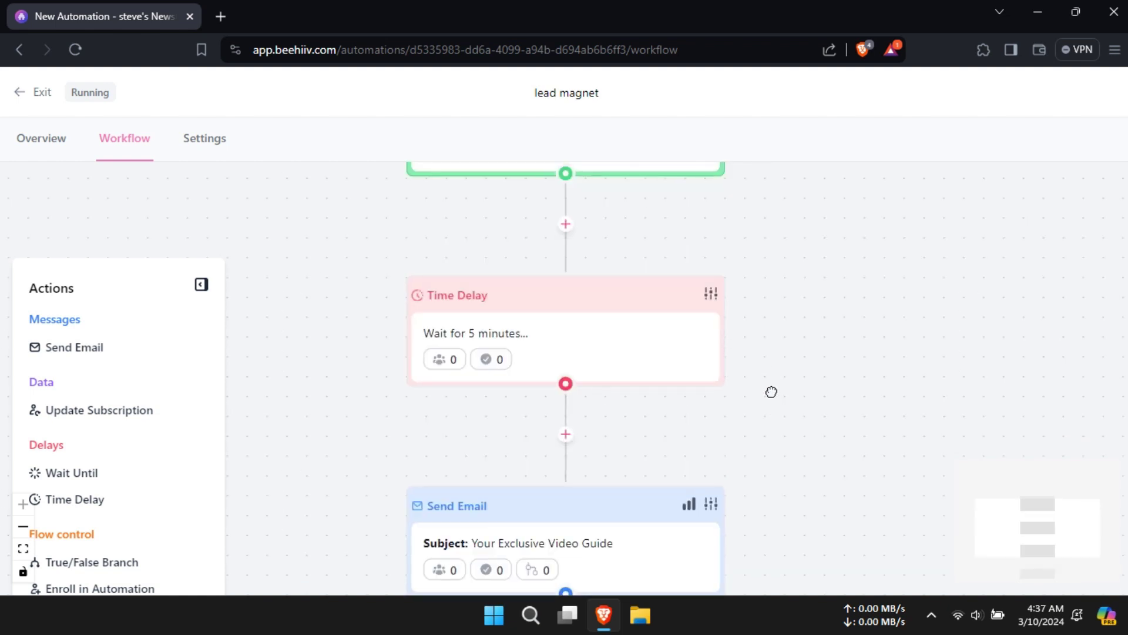
{"action": "left_click", "coordinate": [27, 94]}
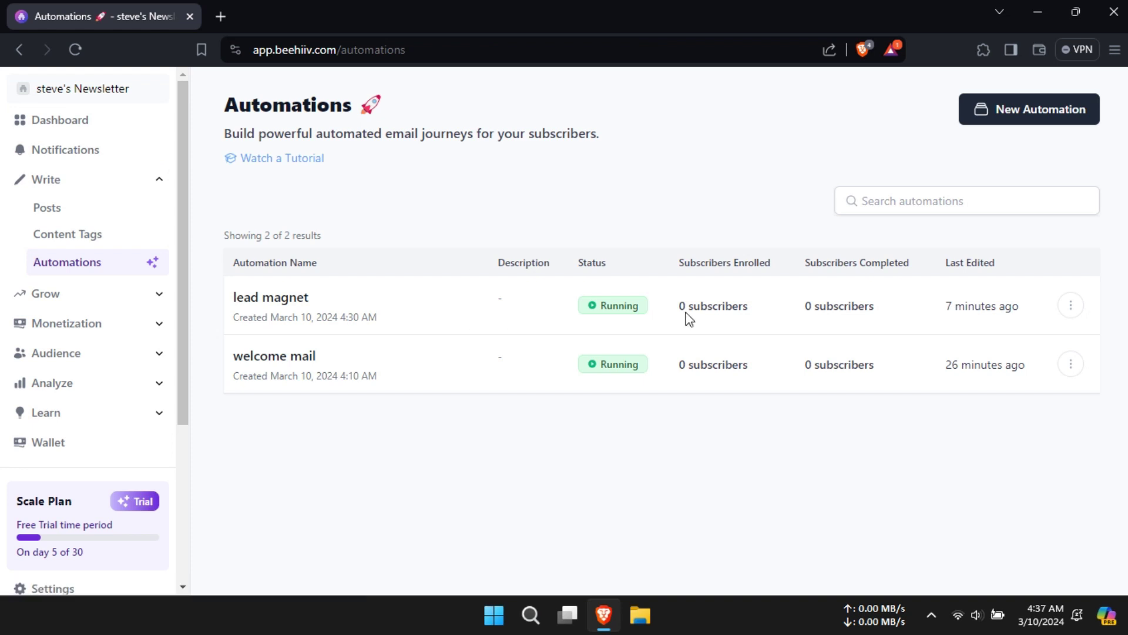
{"action": "left_click", "coordinate": [1069, 305]}
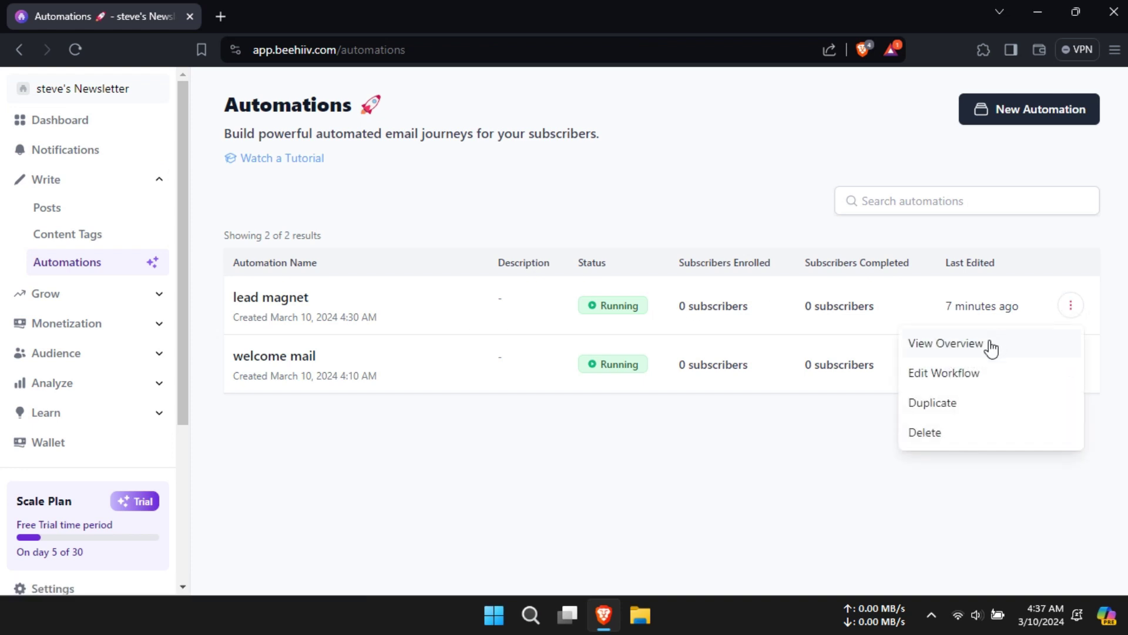
{"action": "left_click", "coordinate": [970, 382]}
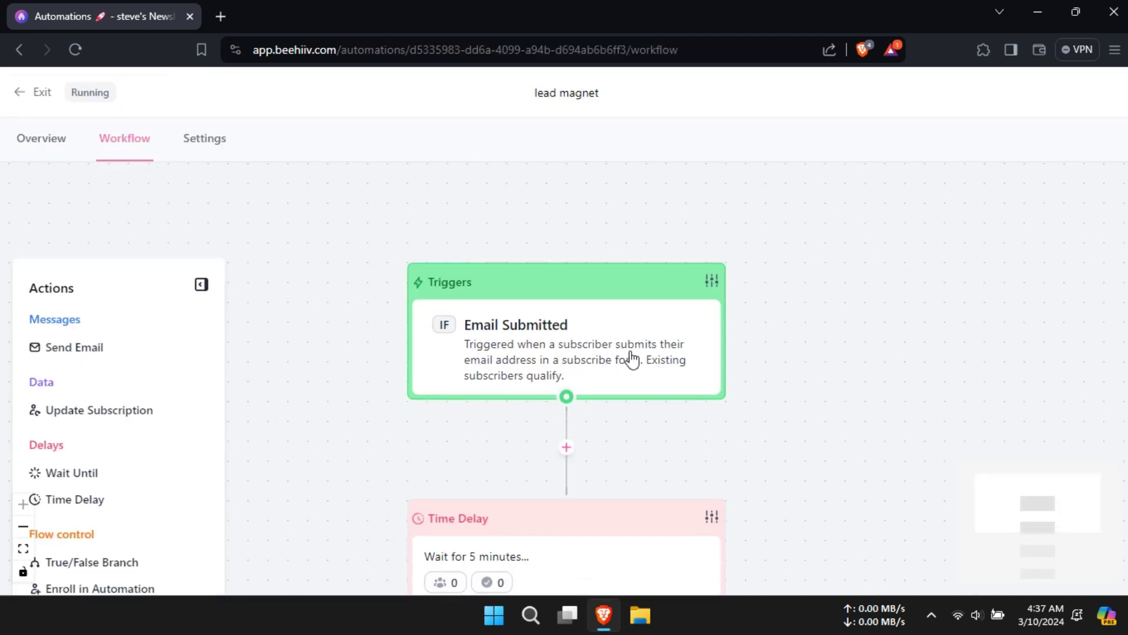